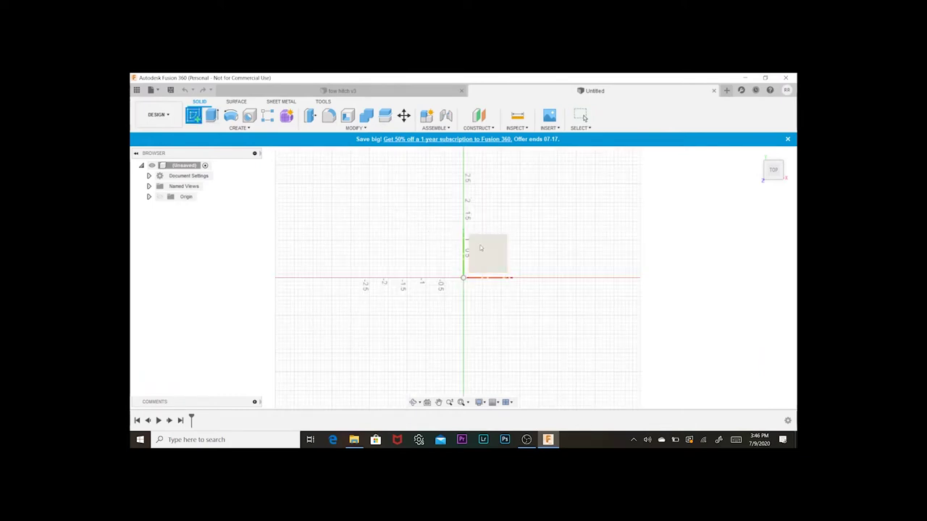
- Sketch a 2 in by 2 in center rectangle at the origin on the horizontal plane and finish the sketch
click(487, 250)
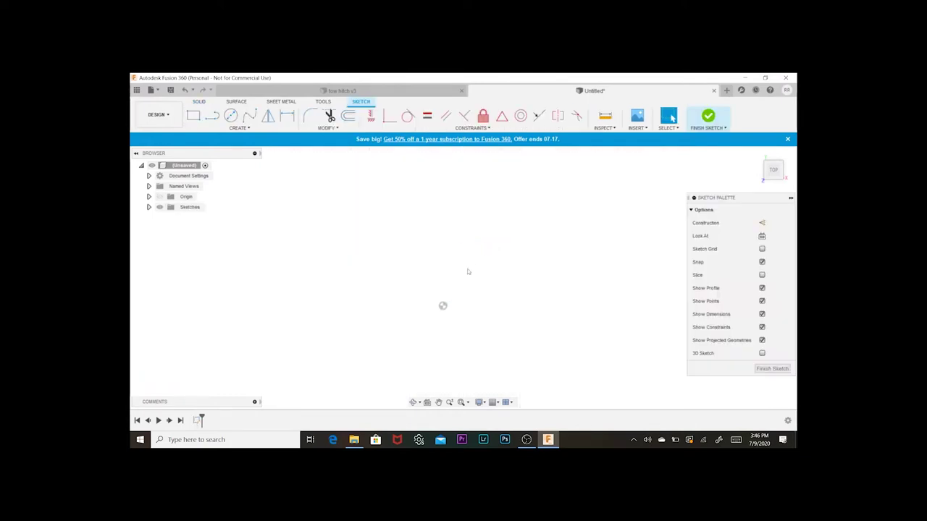
click(193, 116)
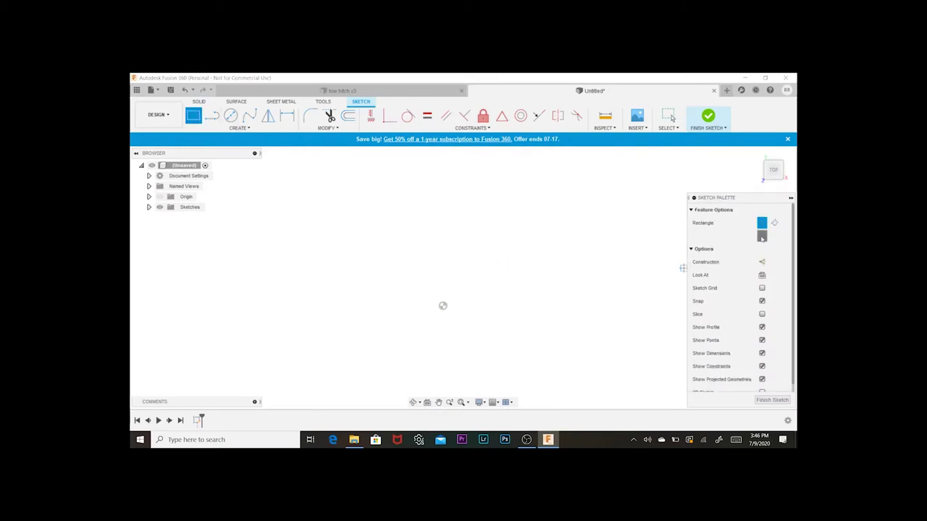
click(443, 306)
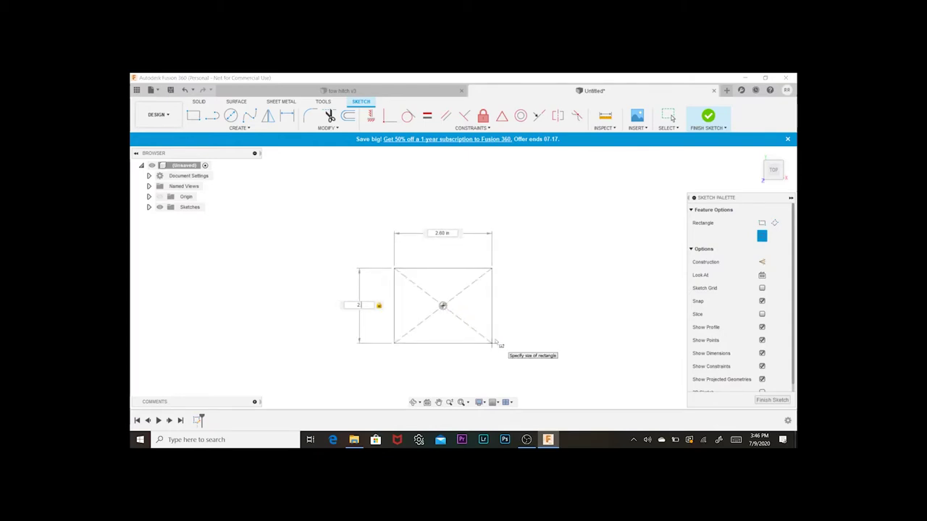
text(2)
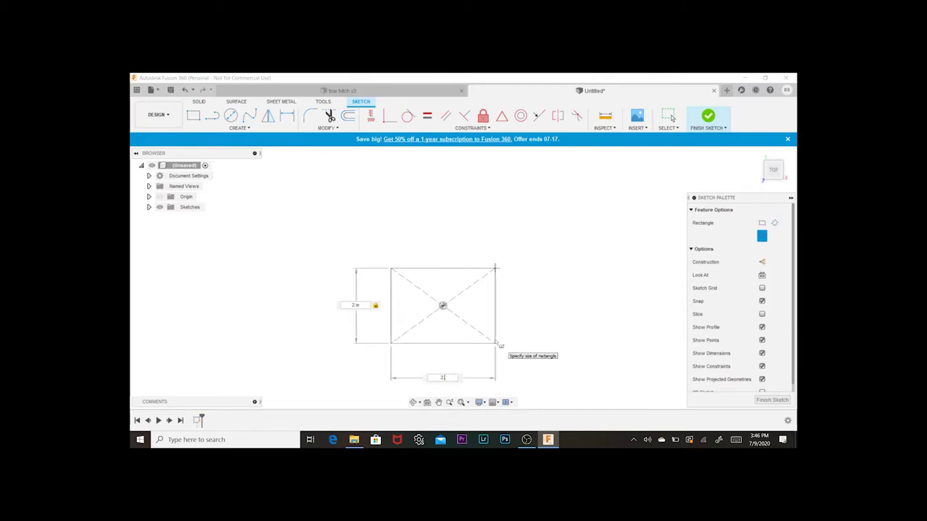
key(Tab)
key(Return)
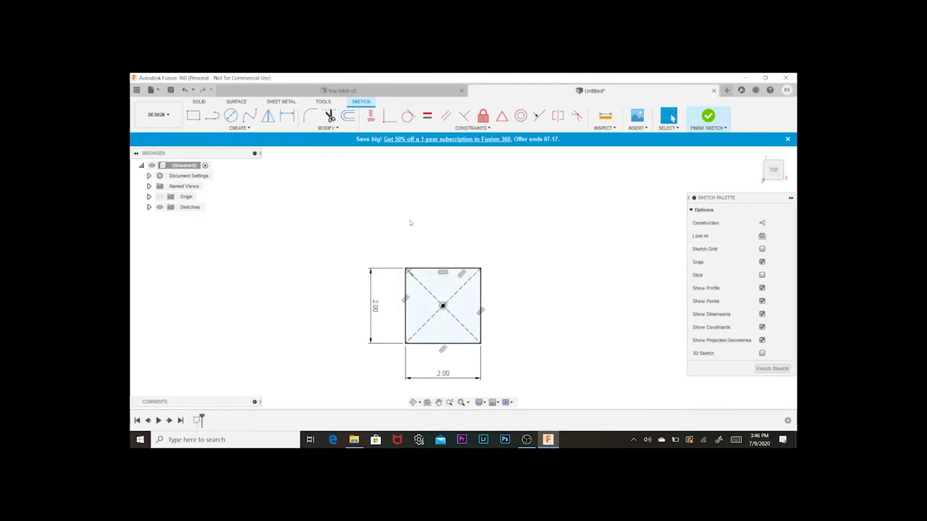
click(781, 373)
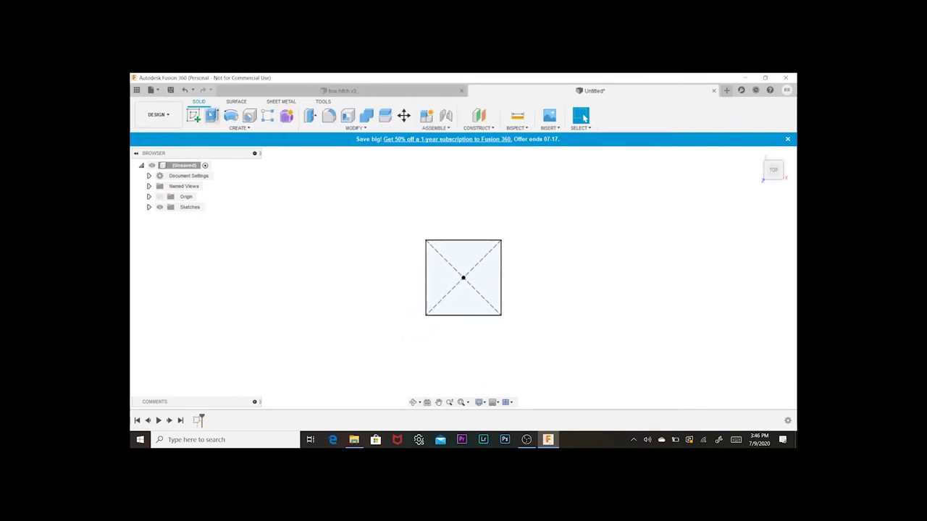
- Extrude the square profile by -3.4 in as a new body
click(211, 117)
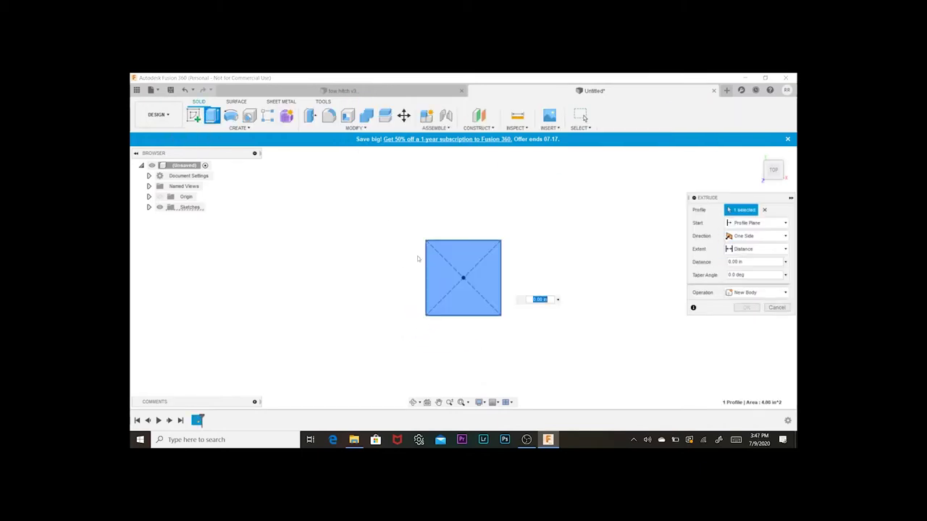
click(437, 268)
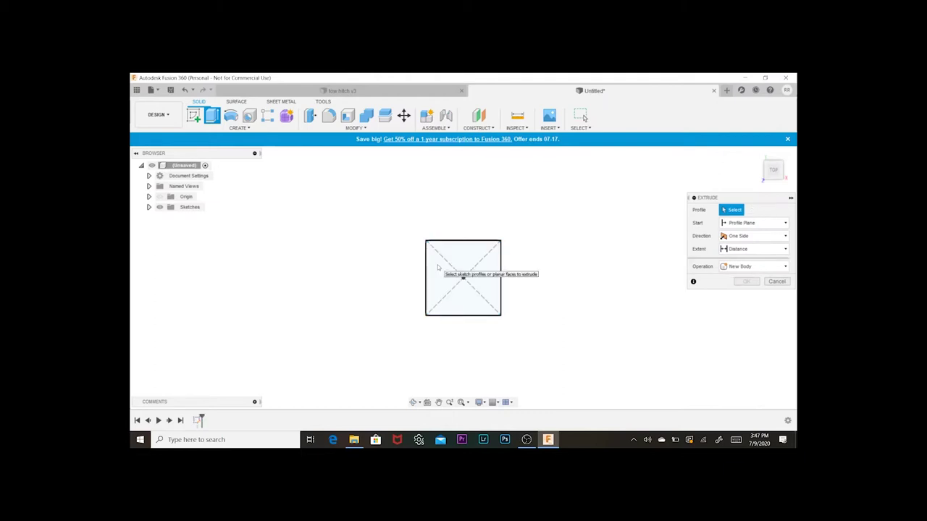
click(469, 268)
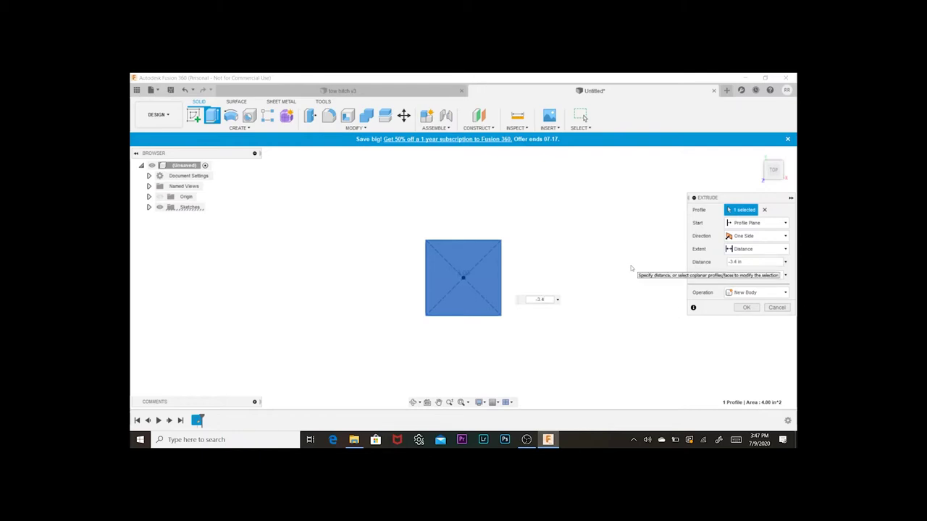
key(Return)
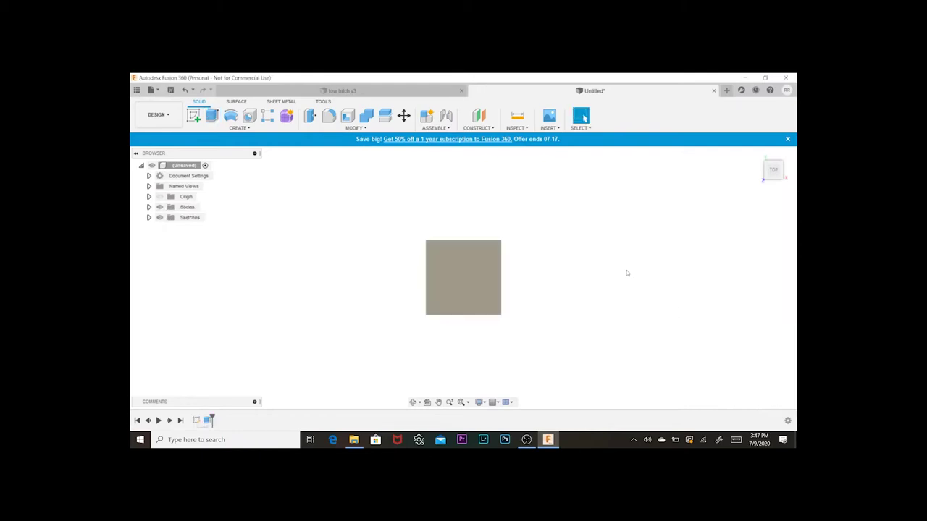
- Shell the block toward the inside, leaving the square top end face open
mouse_move(774, 173)
mouse_down()
mouse_move(764, 170)
mouse_move(779, 171)
mouse_up()
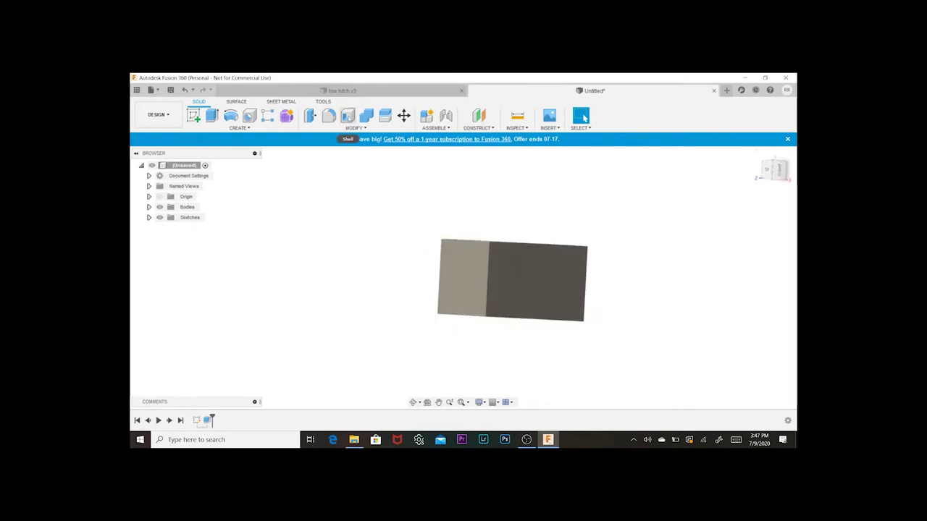
click(348, 115)
click(461, 269)
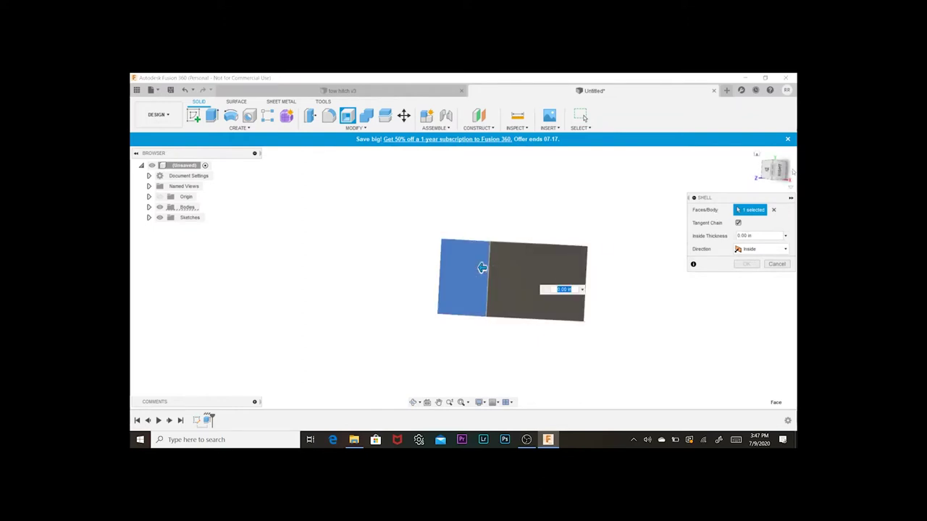
click(765, 170)
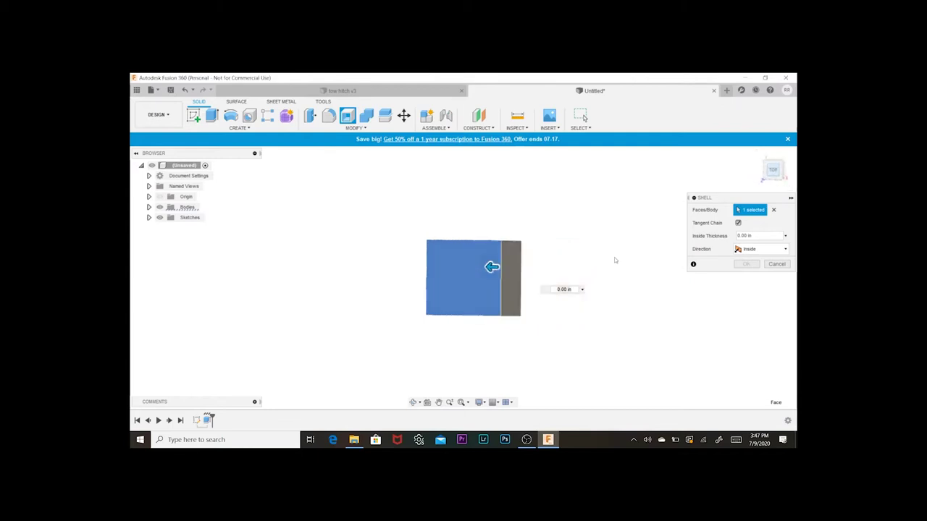
click(478, 270)
click(477, 271)
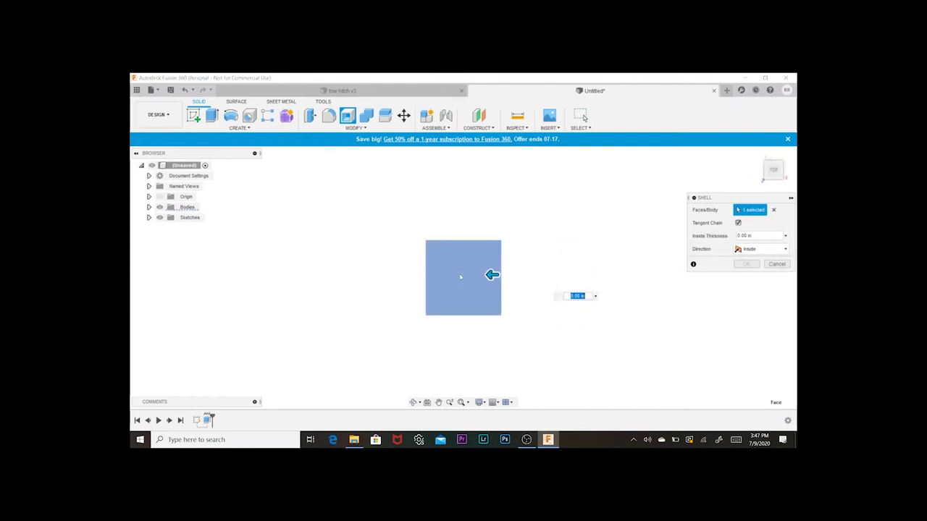
drag(485, 275, 482, 274)
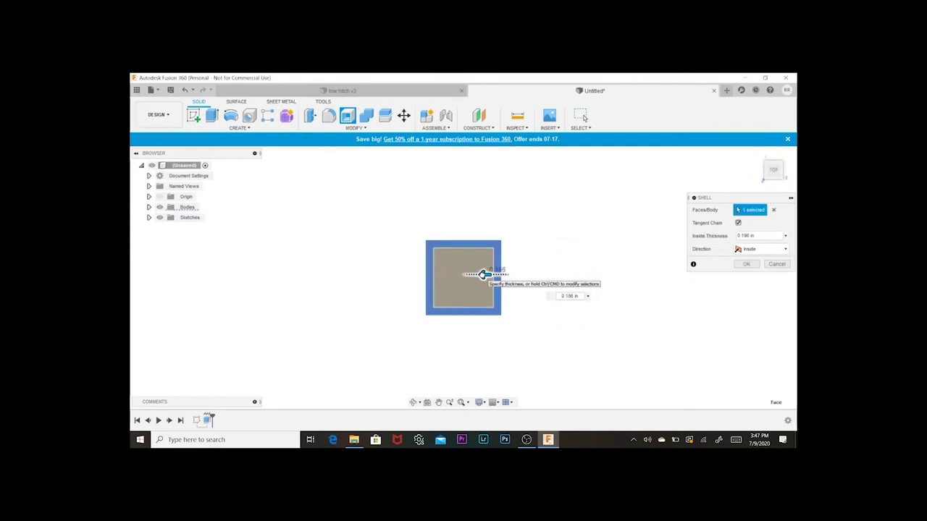
key(BackSpace)
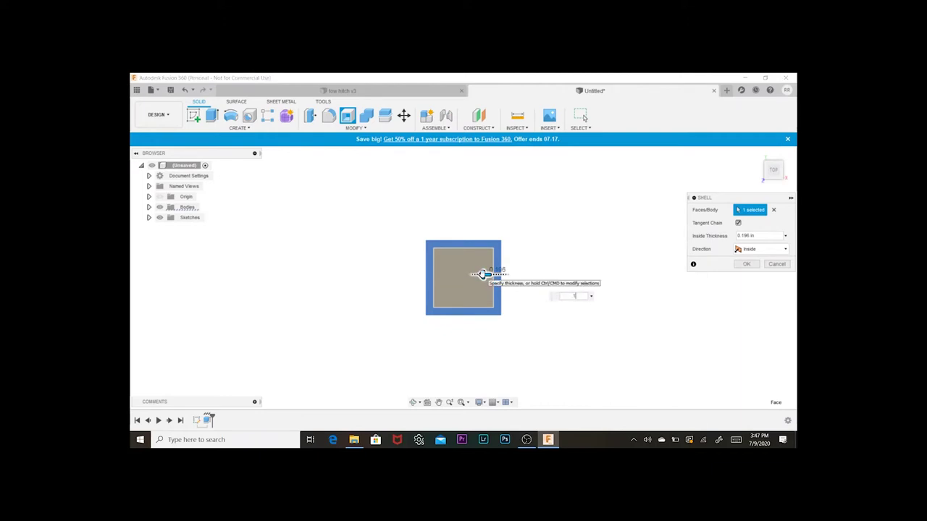
text(.1)
key(Return)
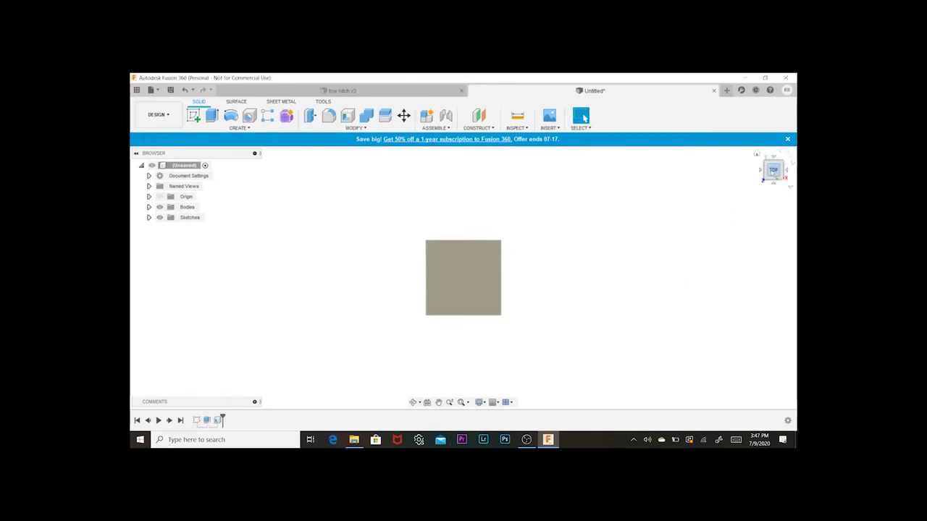
- Chamfer the tube's four long outer edges with an equal distance of 0.06 in
mouse_move(772, 172)
mouse_down()
mouse_move(750, 172)
mouse_move(775, 171)
mouse_up()
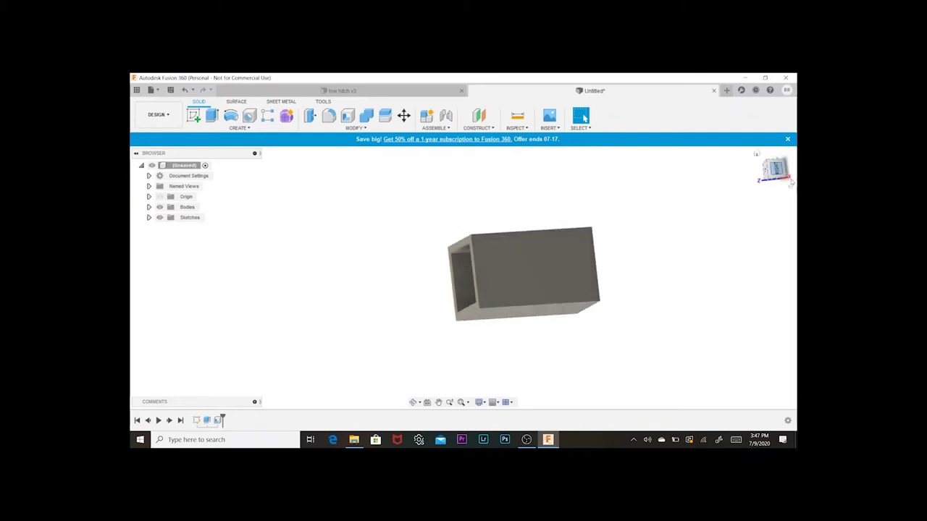
click(775, 171)
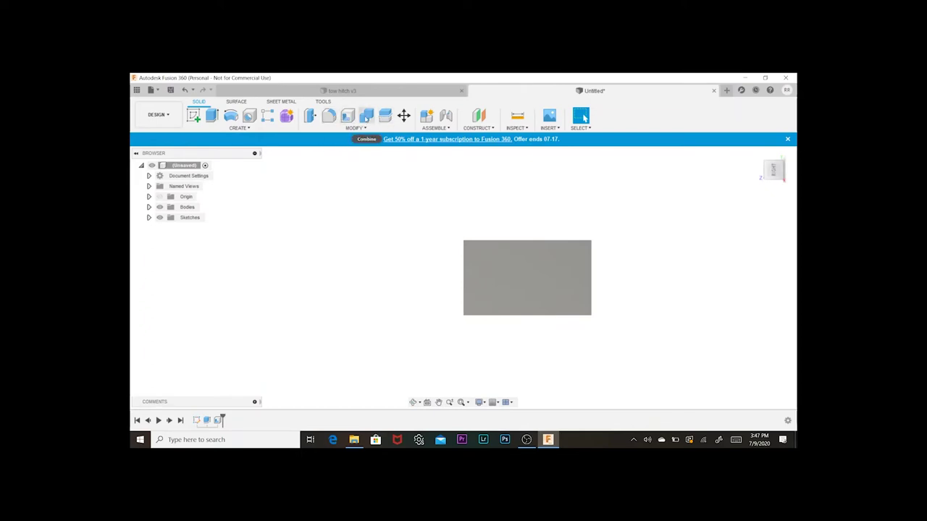
click(354, 127)
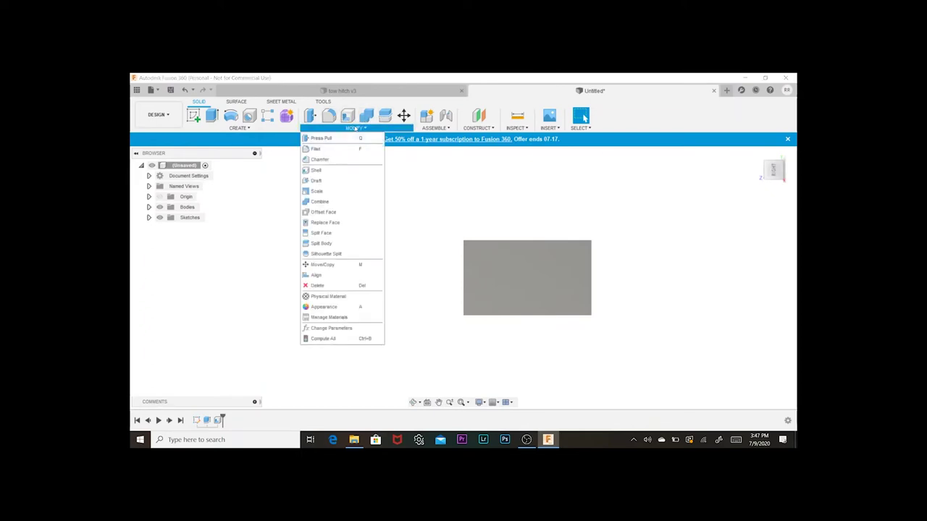
click(334, 159)
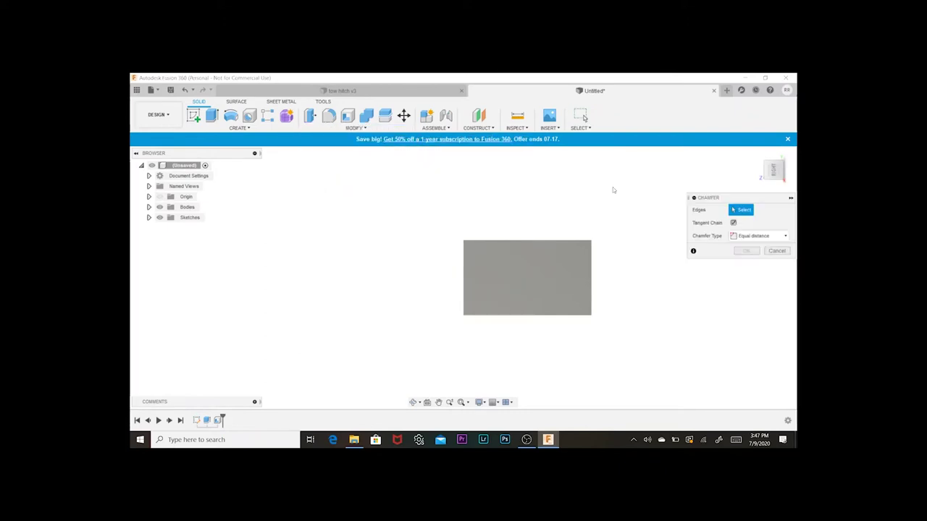
click(782, 178)
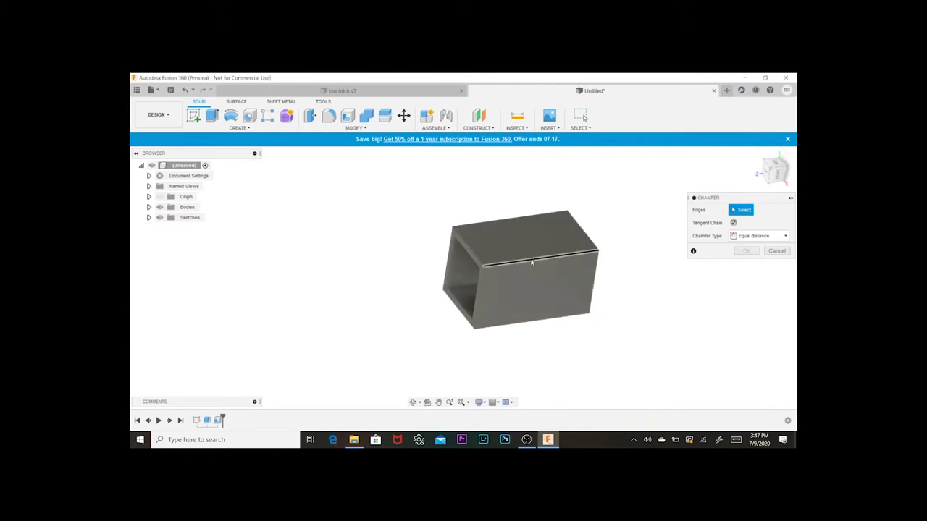
click(531, 263)
click(505, 223)
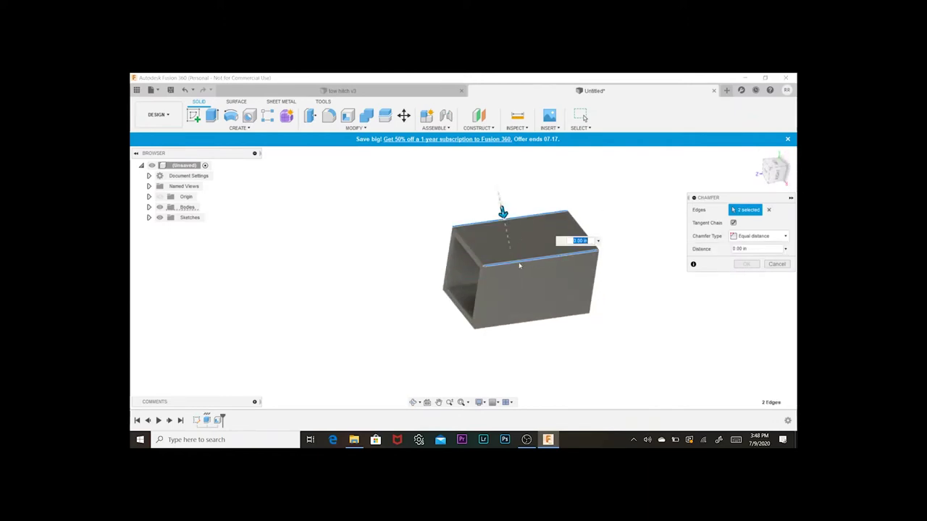
click(529, 322)
click(475, 289)
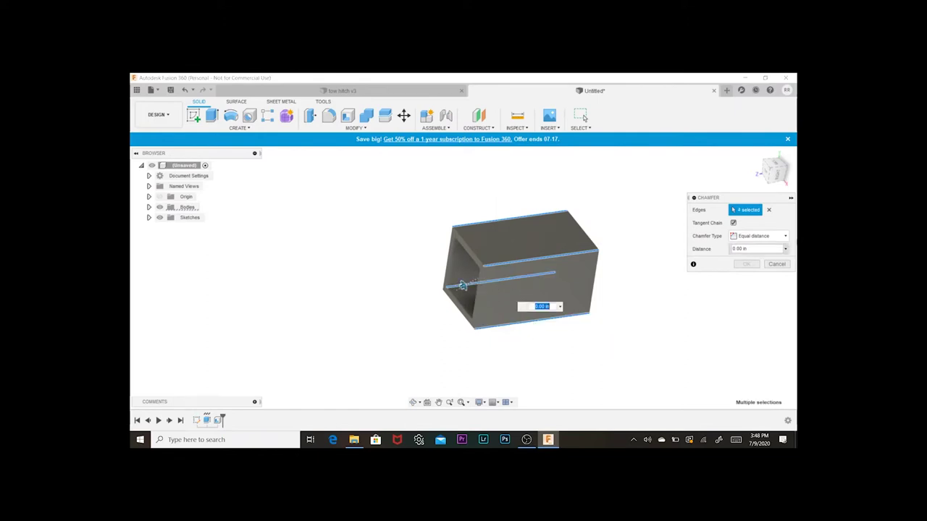
shift+middle_drag(463, 277, 442, 275)
scroll(471, 289, up, 10)
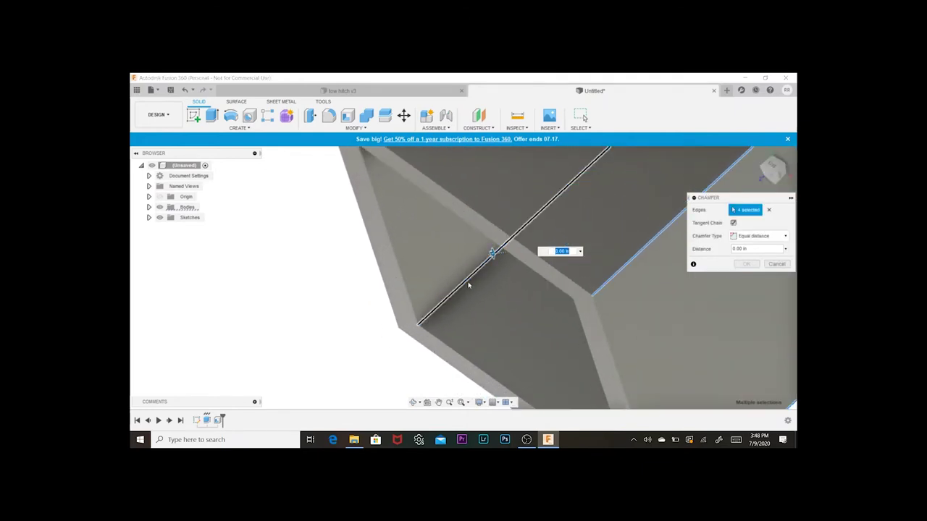
click(468, 283)
scroll(703, 193, up, 3)
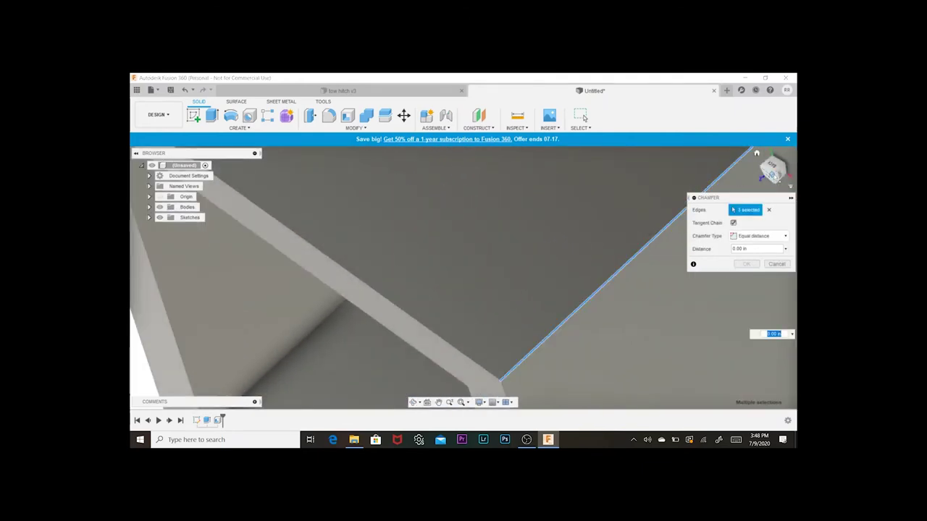
scroll(702, 193, down, 4)
shift+middle_drag(703, 194, 792, 318)
shift+middle_drag(462, 273, 511, 250)
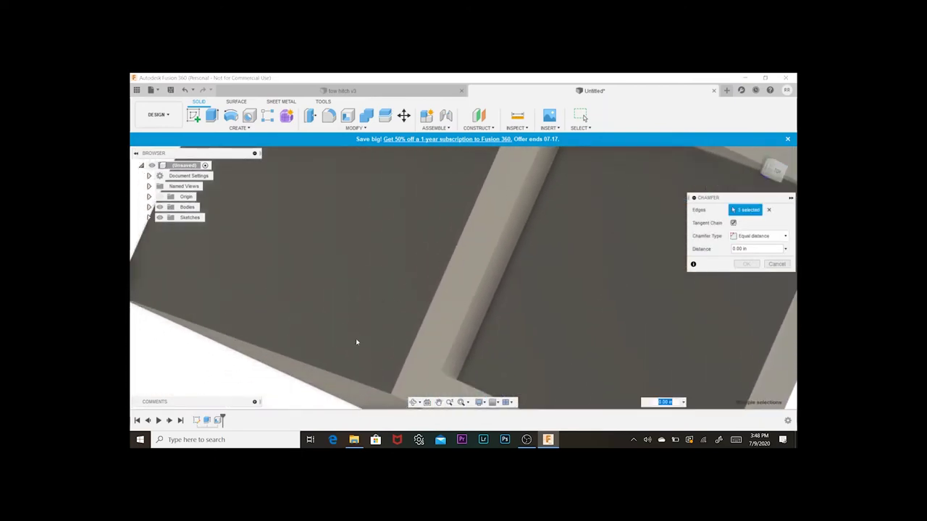
click(345, 382)
scroll(381, 314, down, 5)
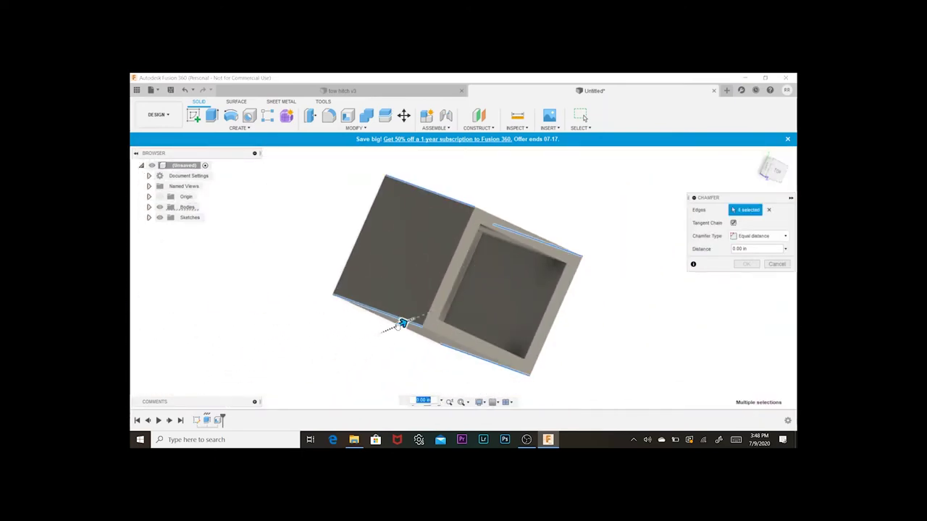
drag(399, 325, 406, 322)
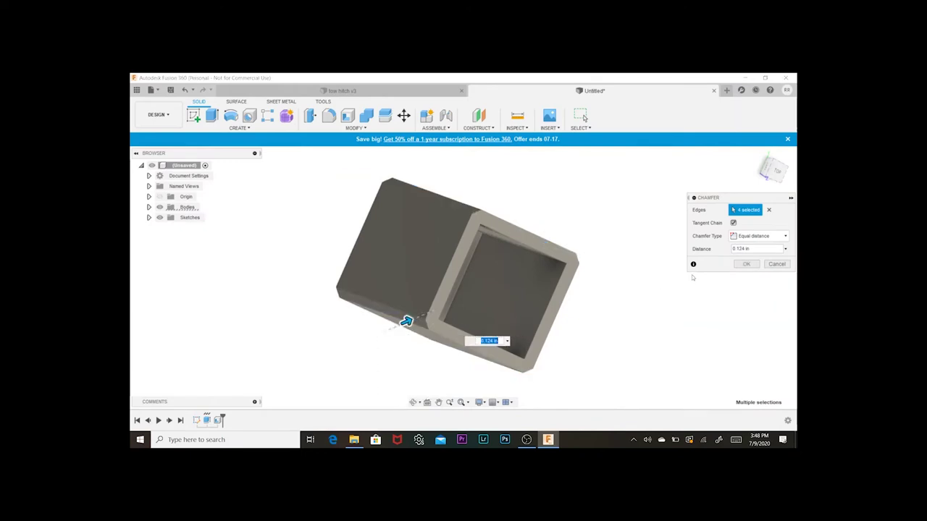
click(752, 249)
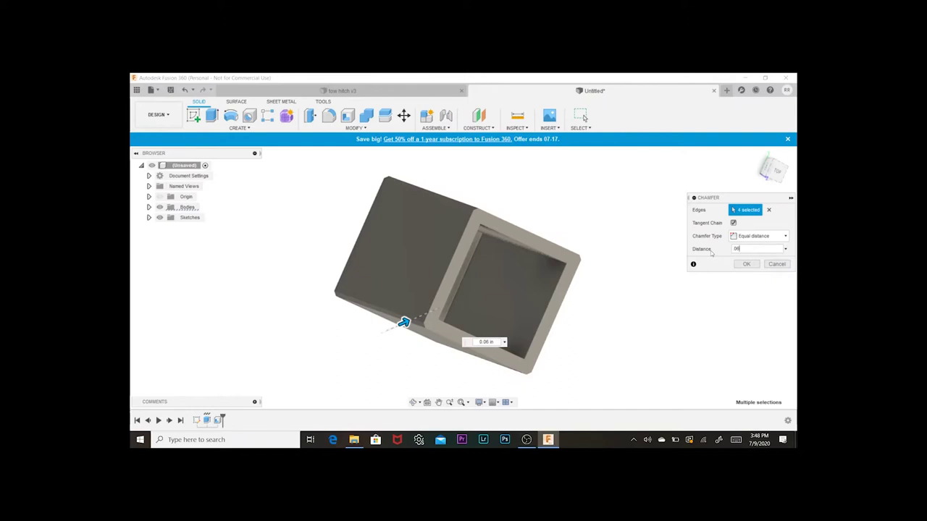
key(Return)
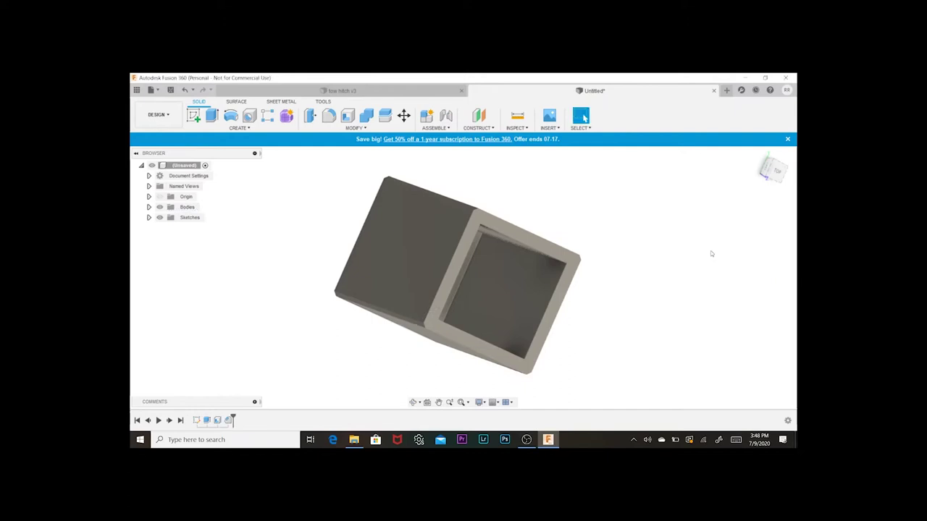
- Start a new sketch on the tube's side face, seen from the right view
drag(781, 178, 776, 174)
click(779, 172)
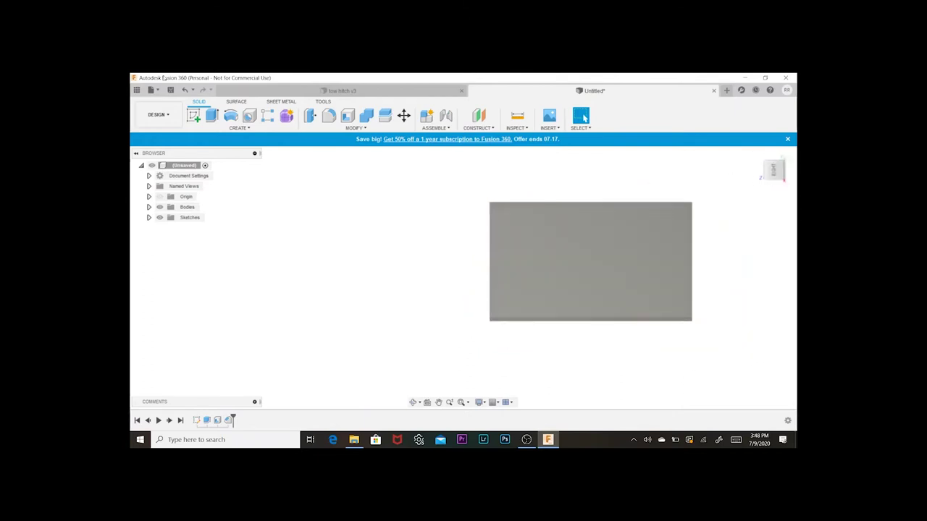
click(193, 115)
click(526, 246)
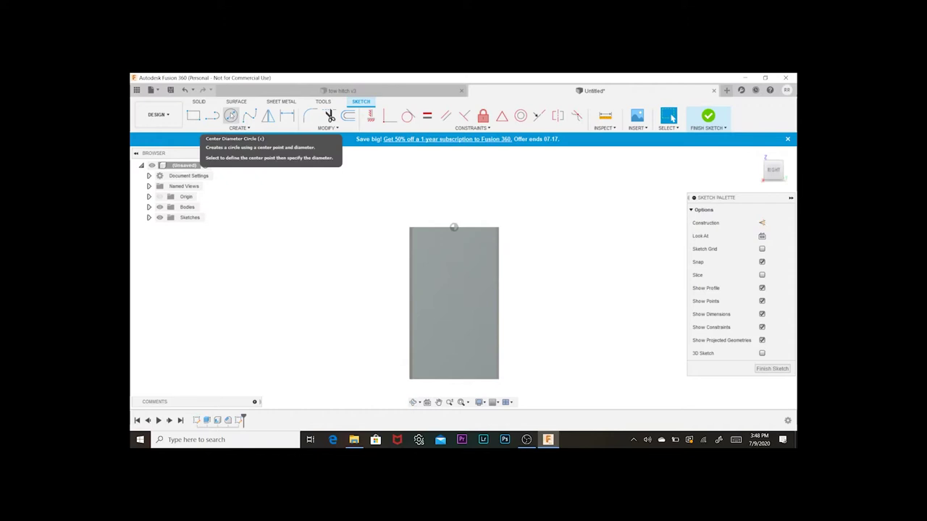
- Try a vertical centre line from the origin down to the face's lower edge, and delete it
key(l)
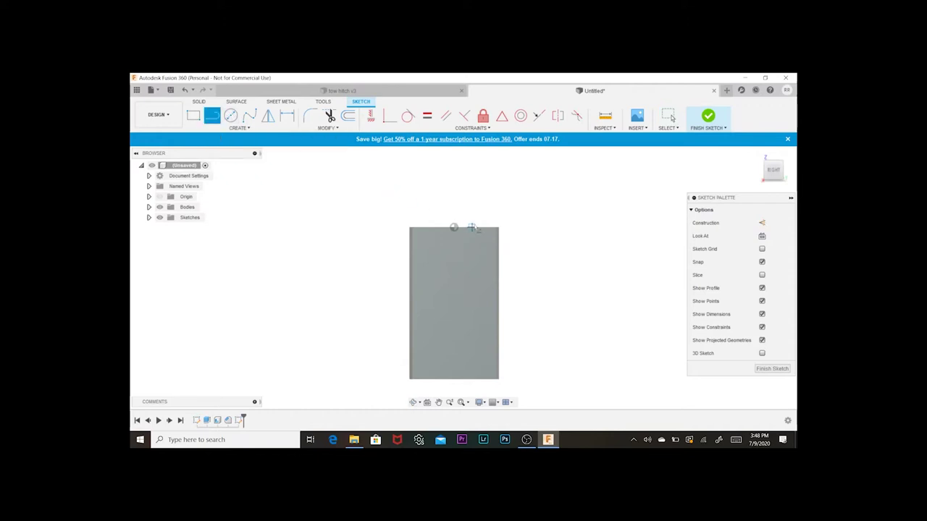
click(454, 228)
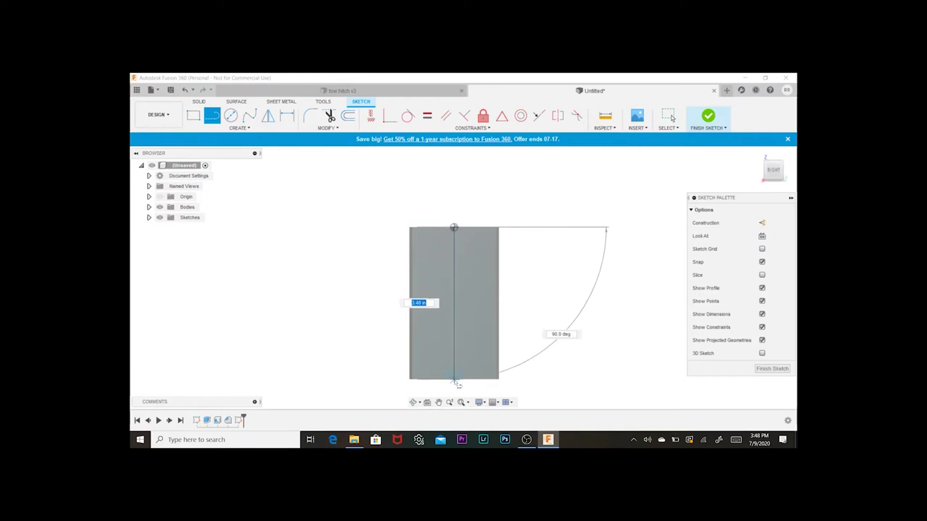
click(453, 379)
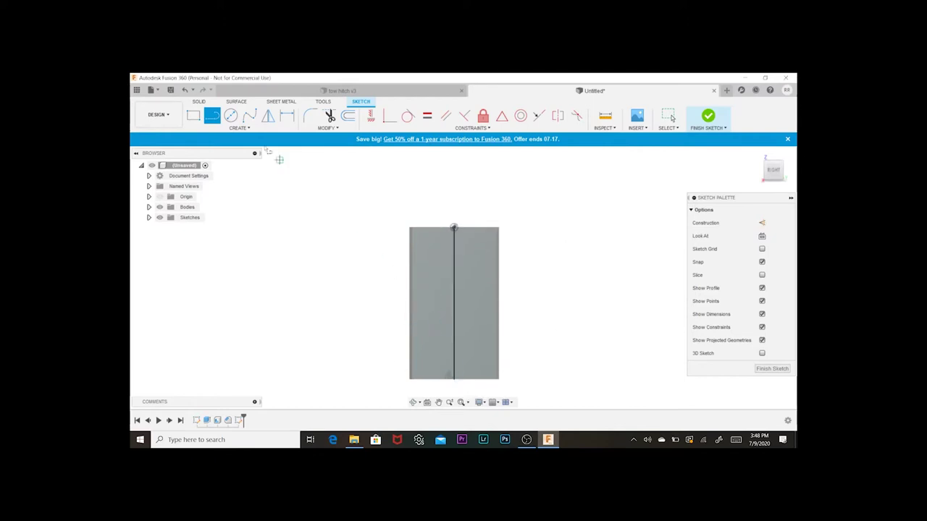
key(Escape)
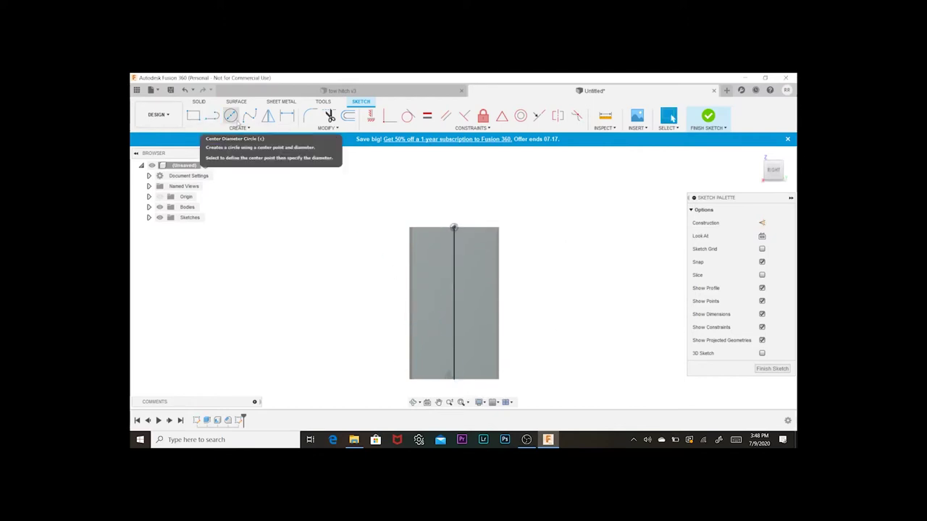
click(454, 279)
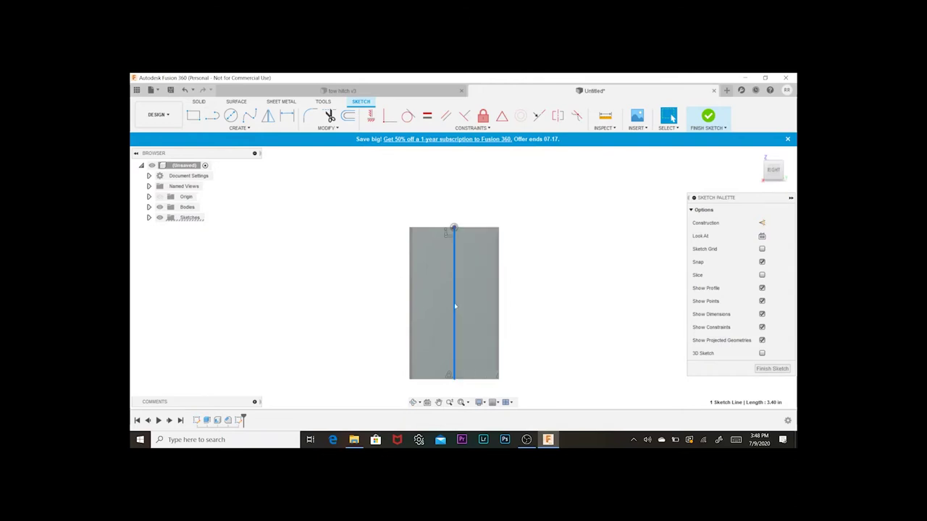
key(Delete)
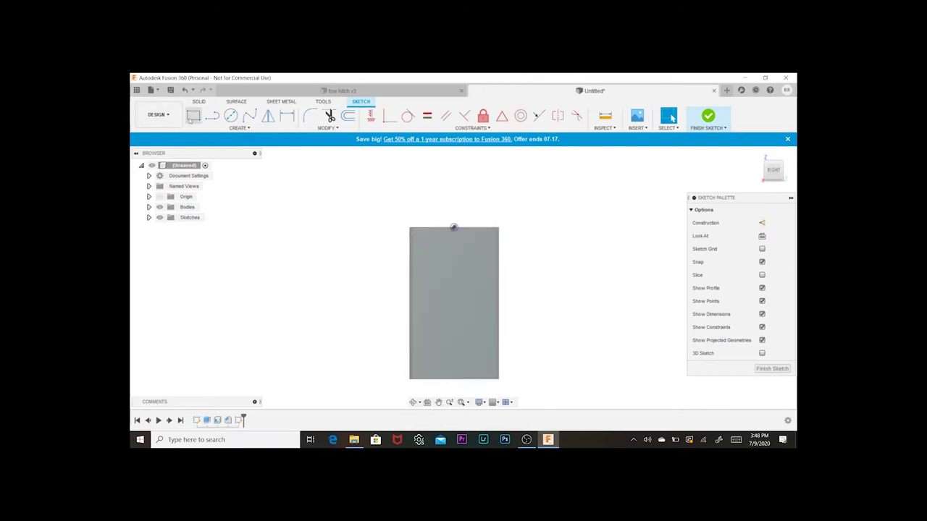
click(212, 115)
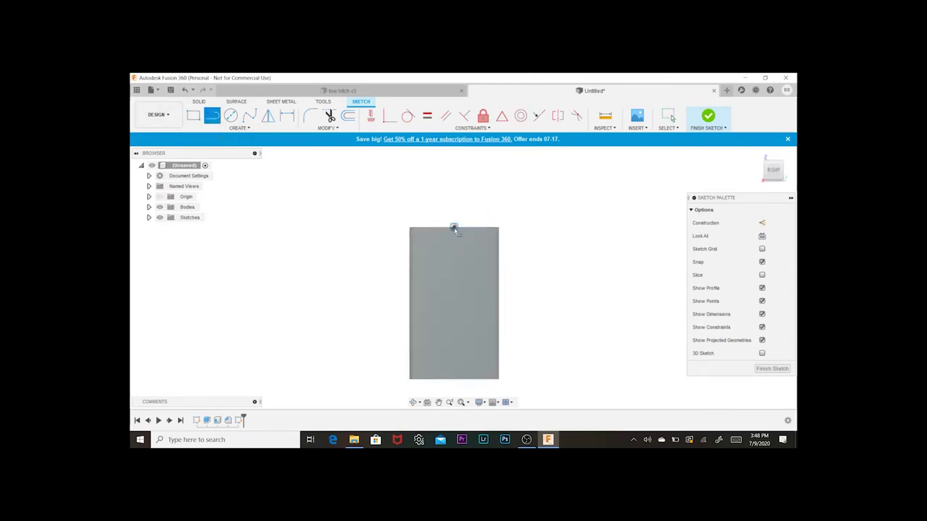
click(454, 228)
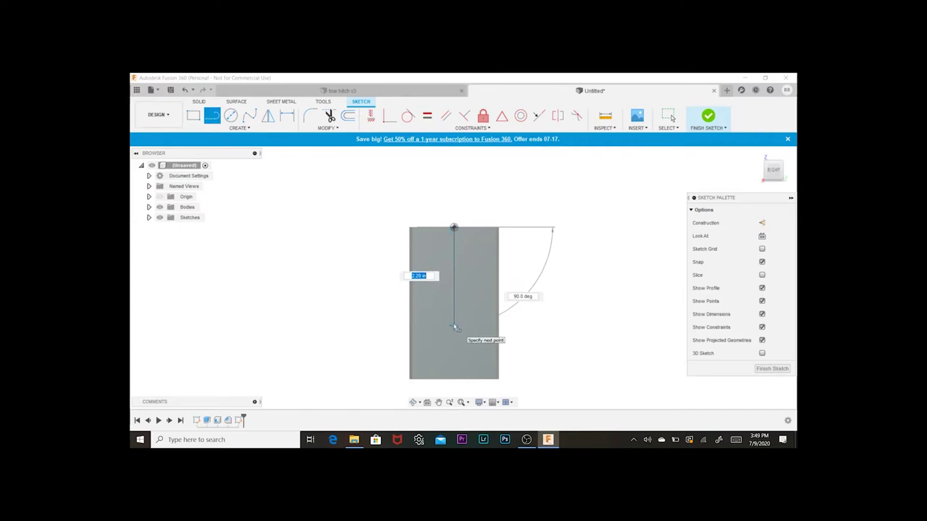
key(Escape)
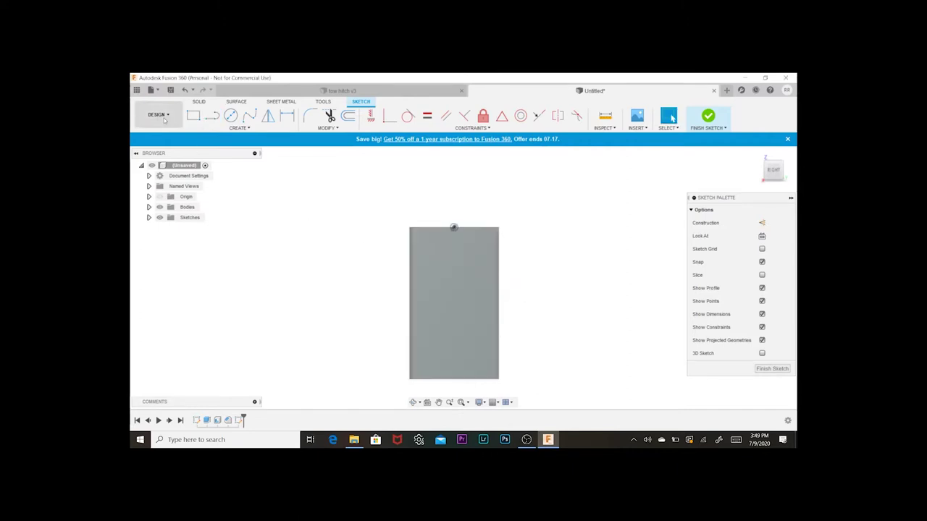
click(457, 379)
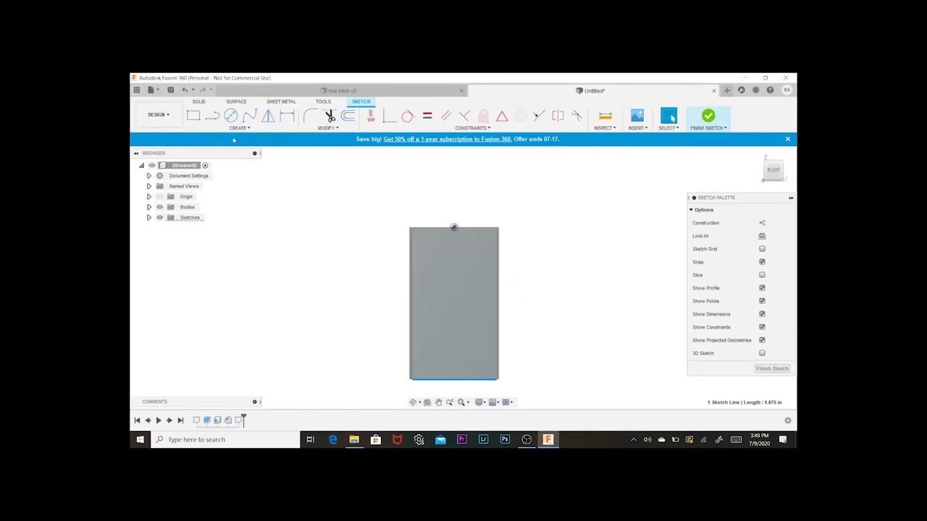
- Try a vertical line about 1.4 in long up from the lower edge's midpoint, and delete it
click(214, 116)
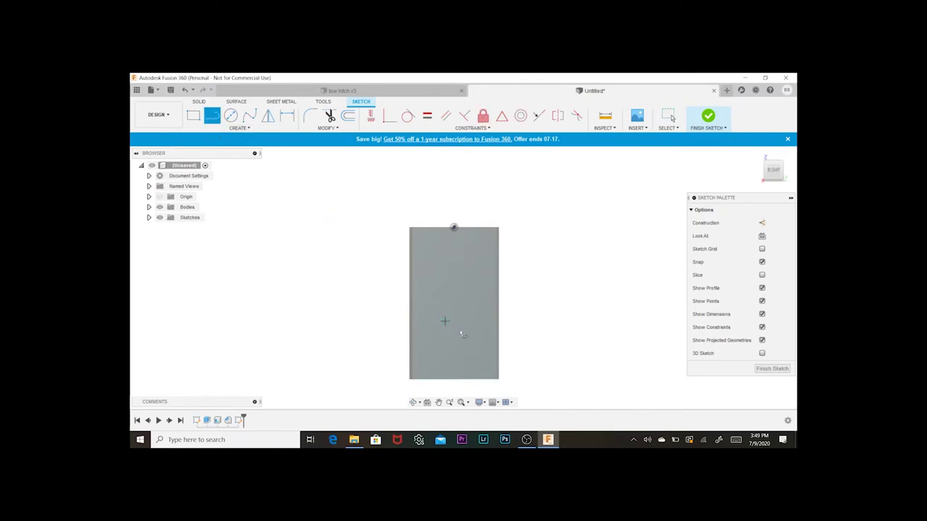
click(457, 379)
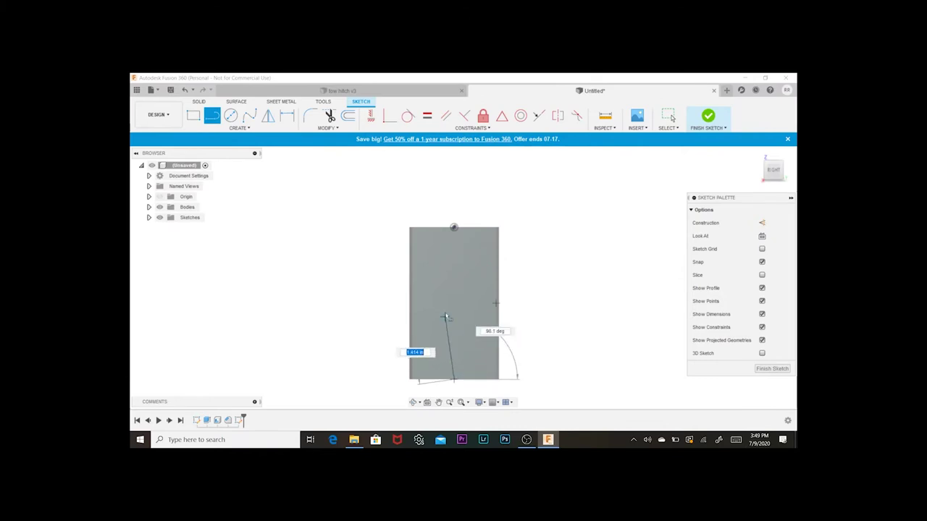
click(455, 317)
key(Escape)
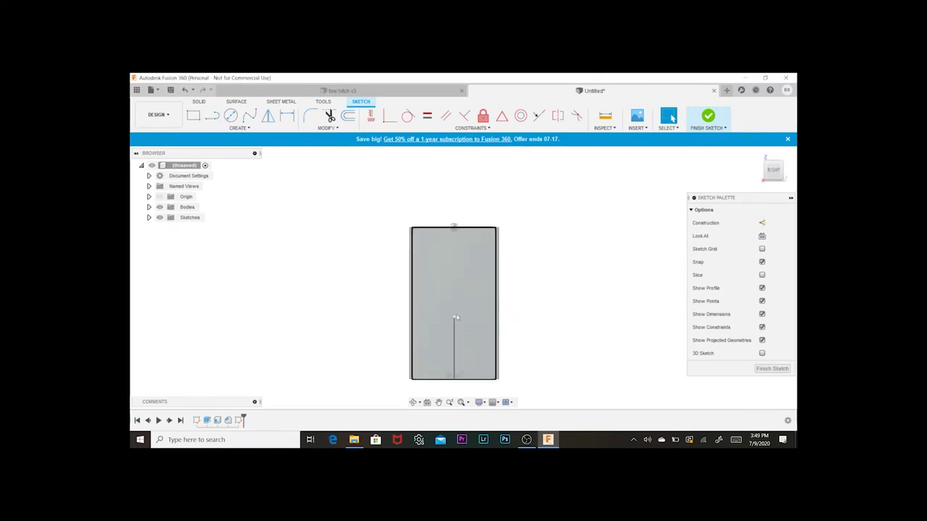
click(454, 335)
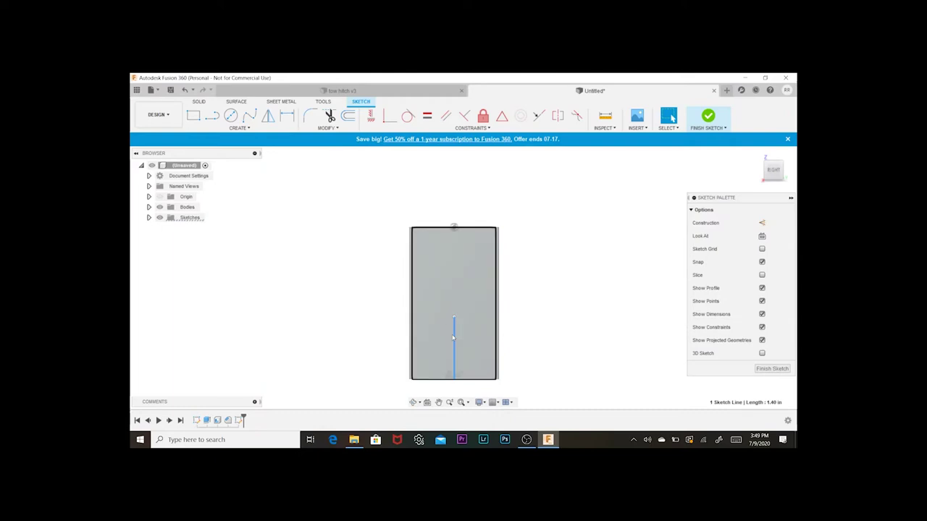
key(Delete)
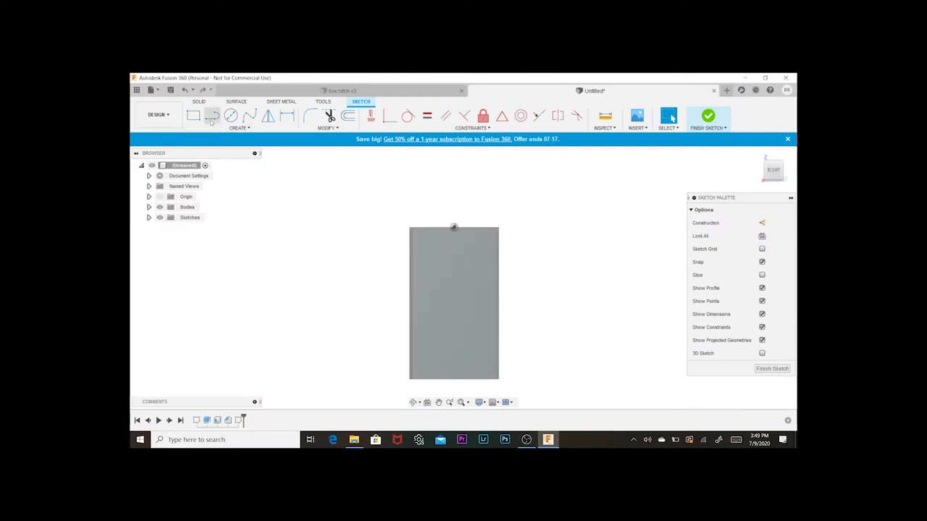
- Draw a vertical line 0.663 in long upward from the midpoint of the face's lower edge
click(211, 118)
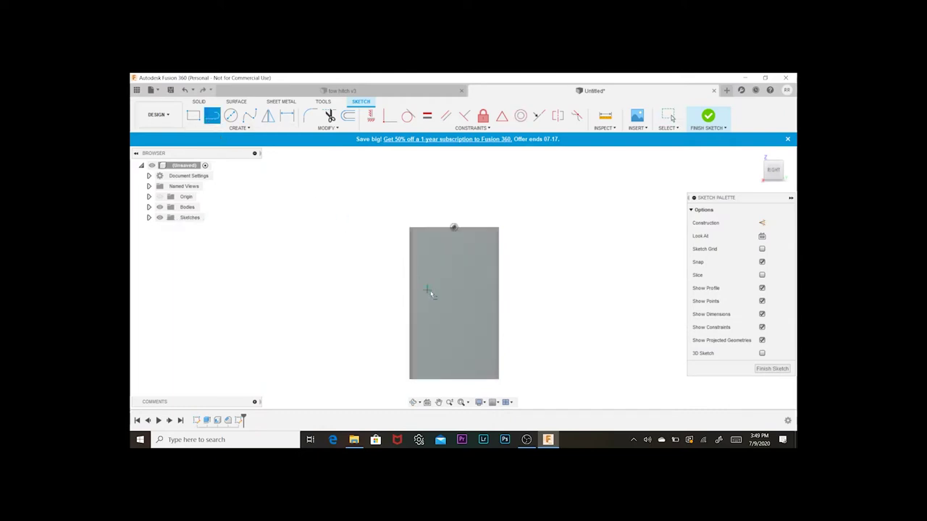
click(455, 379)
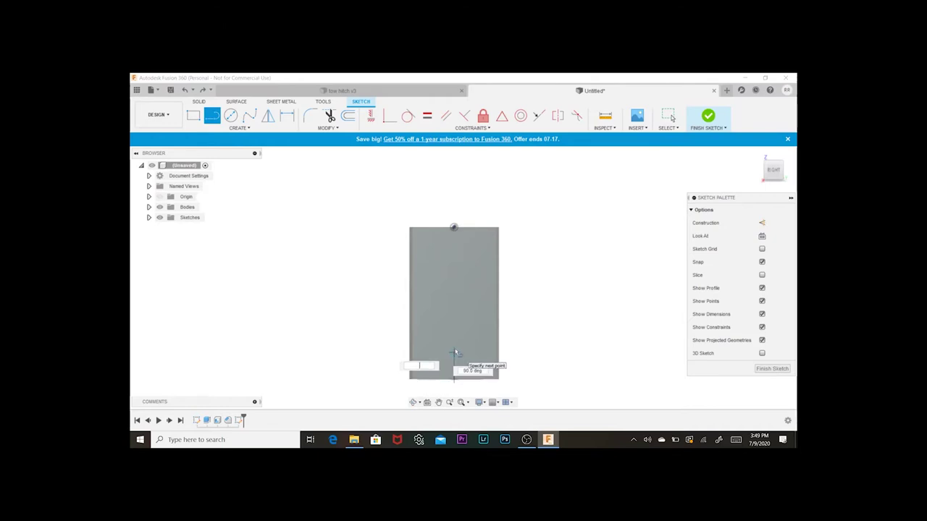
text(6)
key(Tab)
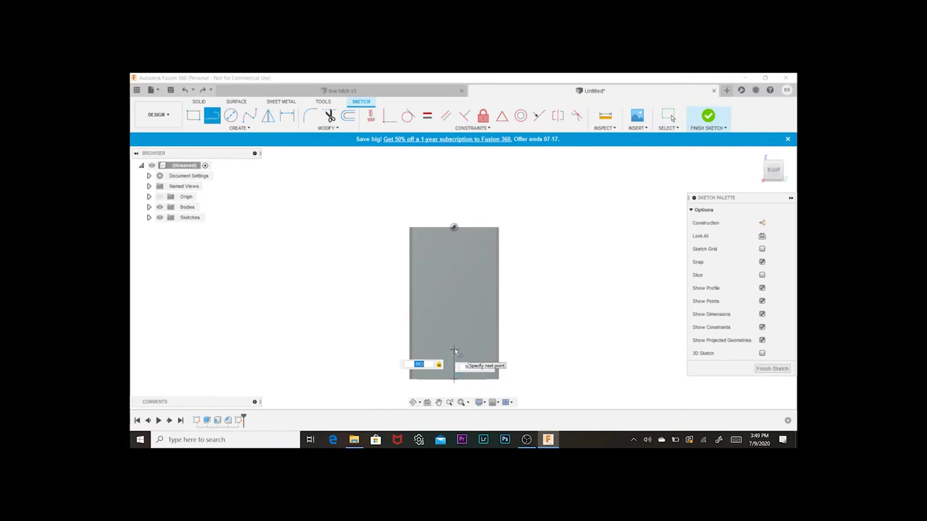
click(454, 352)
key(Escape)
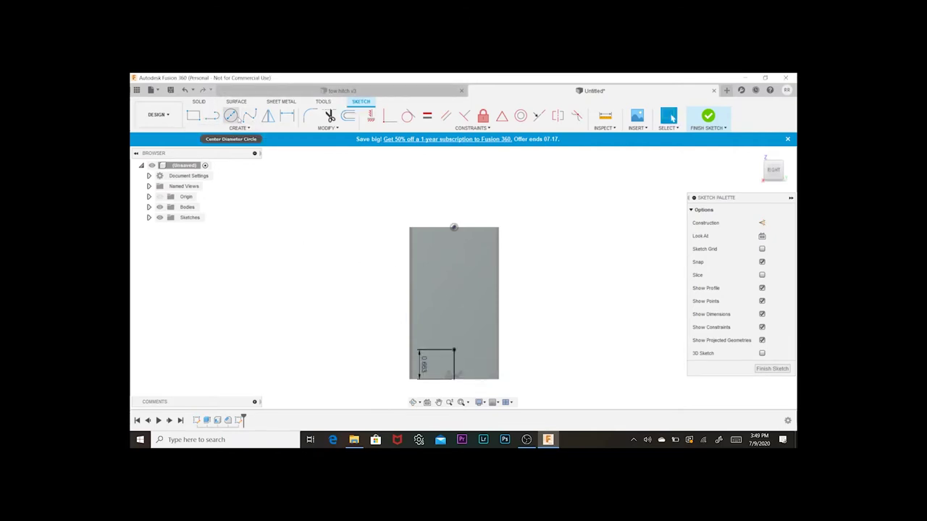
- Sketch a 0.75 in diameter center circle at the upper end of the short vertical line
click(231, 116)
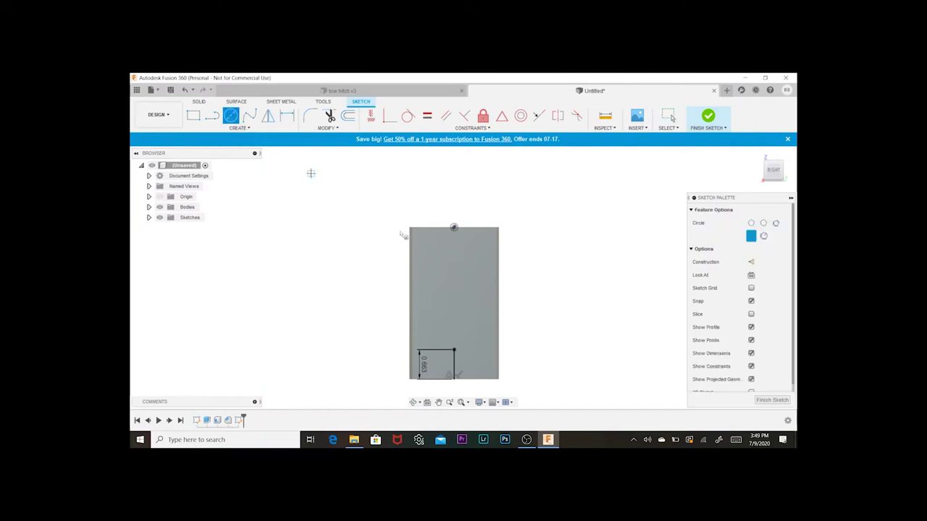
click(454, 352)
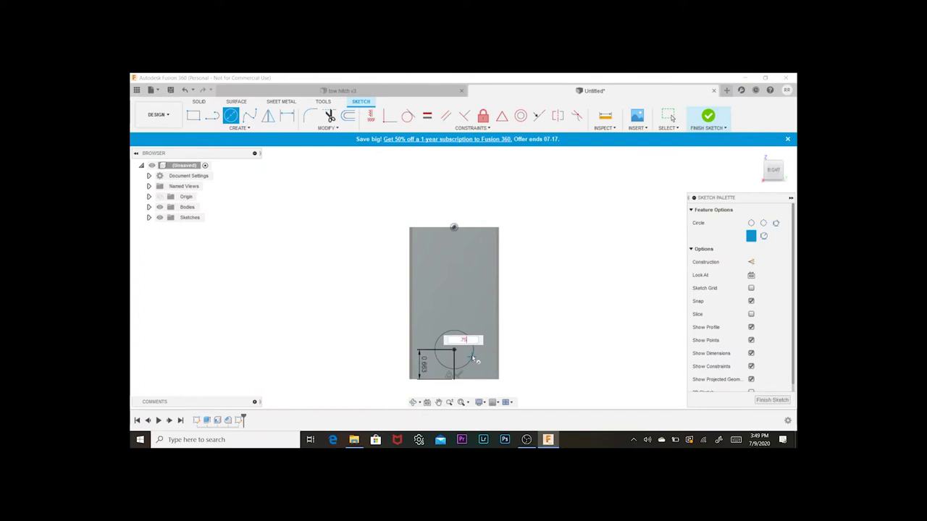
text(.75)
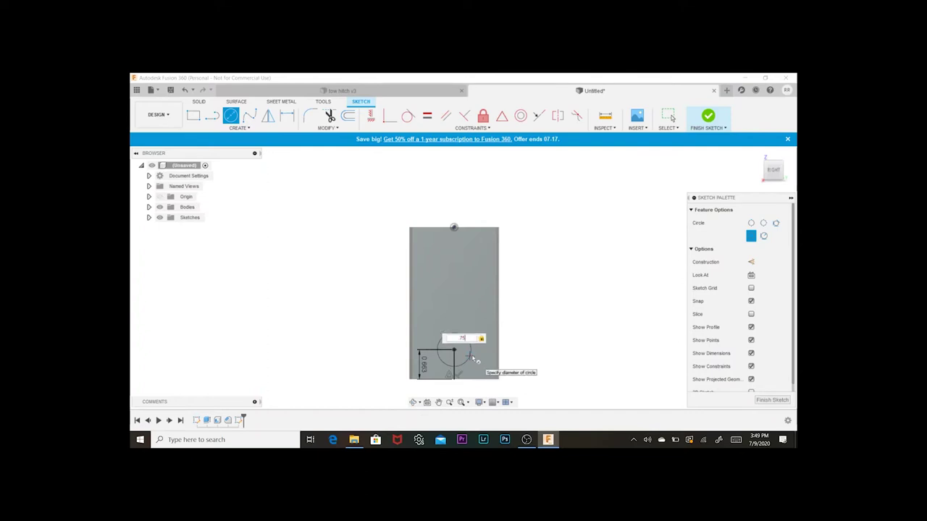
key(Return)
key(Escape)
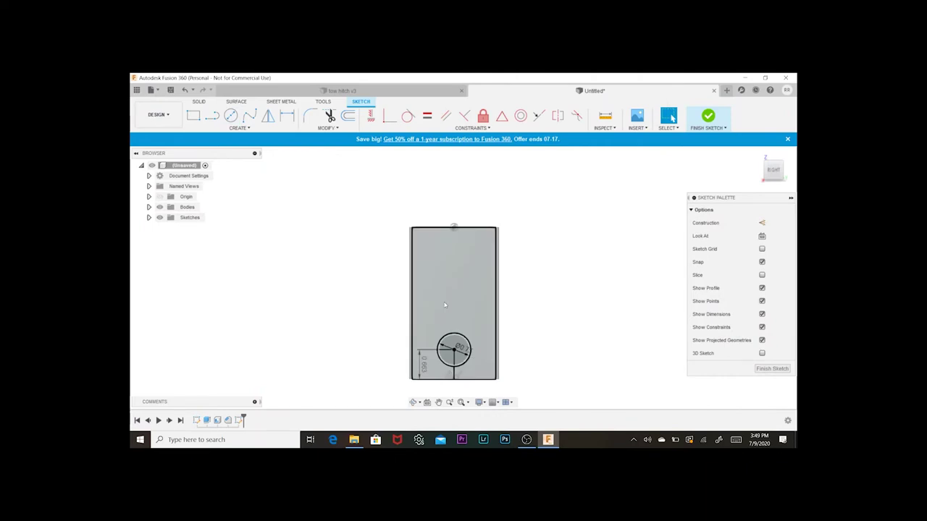
- Switch to the tow hitch v3 design and measure the edge of its round pin hole
click(343, 91)
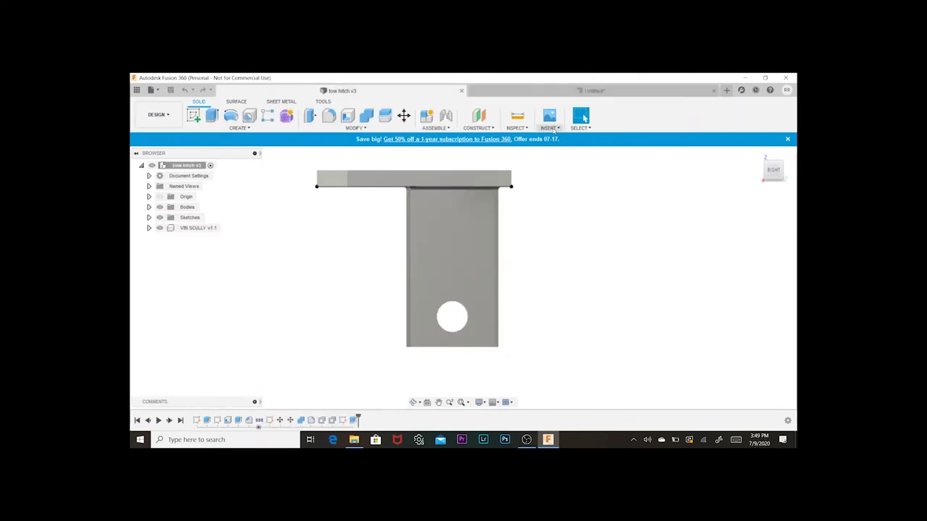
click(515, 129)
click(523, 138)
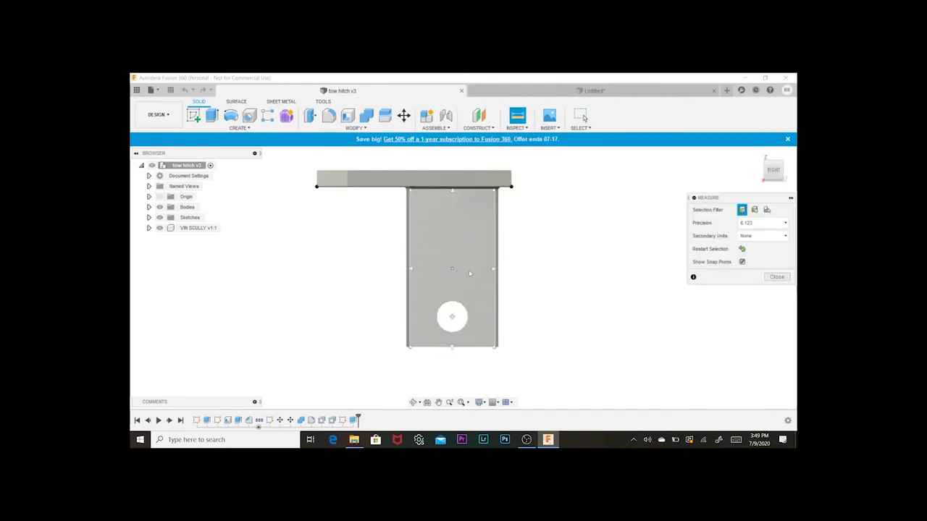
scroll(461, 296, up, 5)
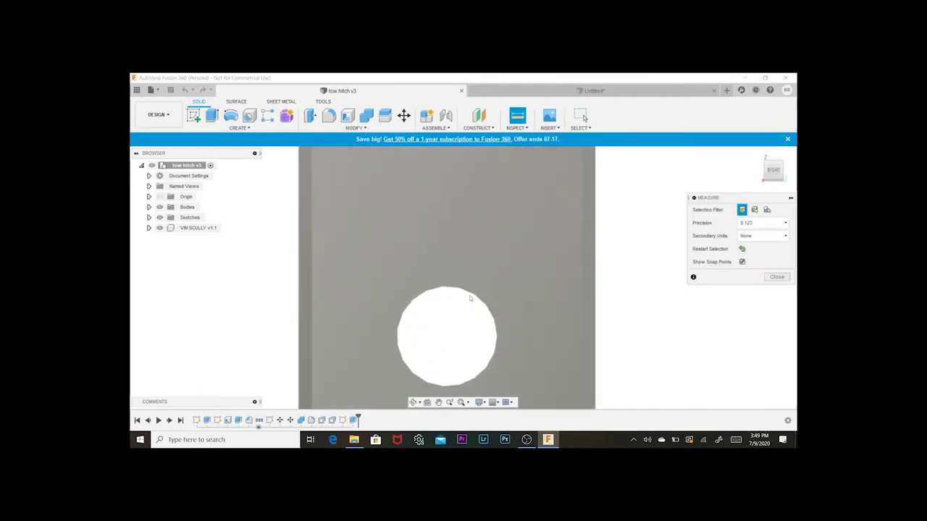
click(469, 293)
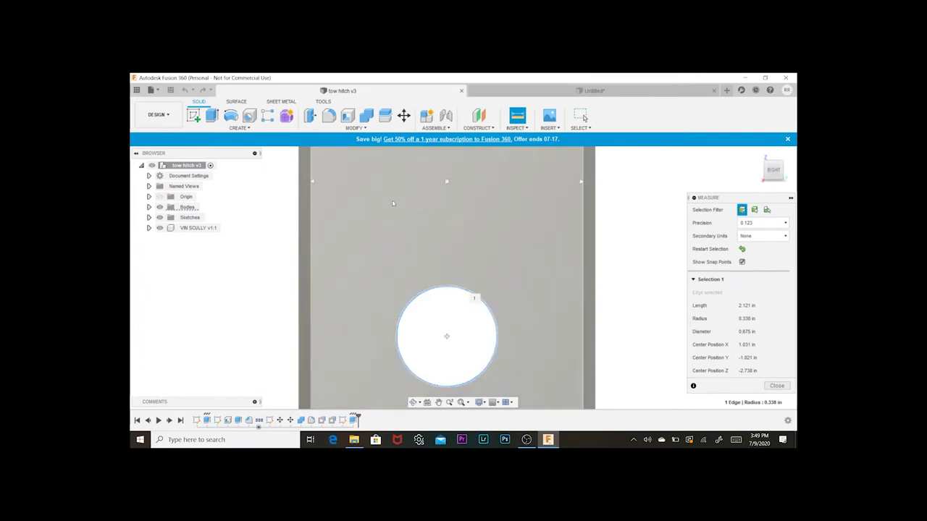
- Return to the untitled design, set the circle's diameter to 0.675 in and finish the sketch
click(564, 93)
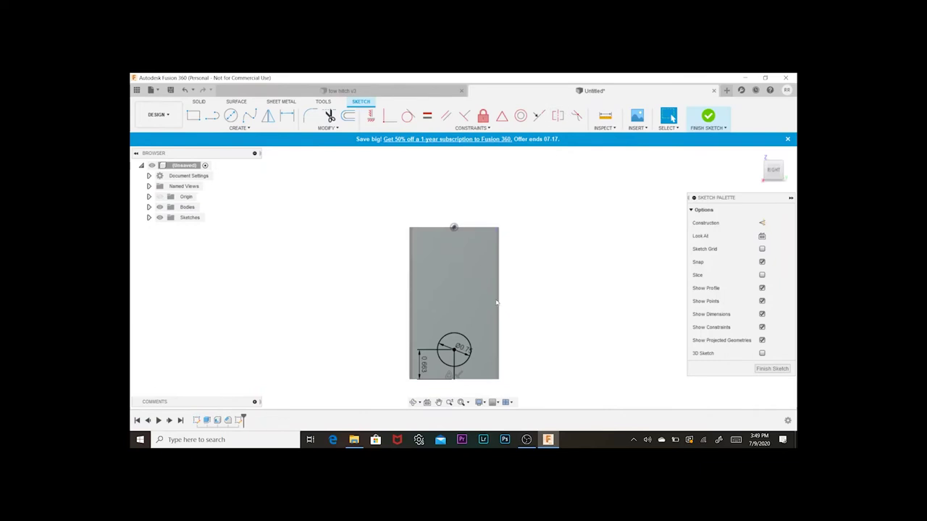
scroll(469, 349, up, 5)
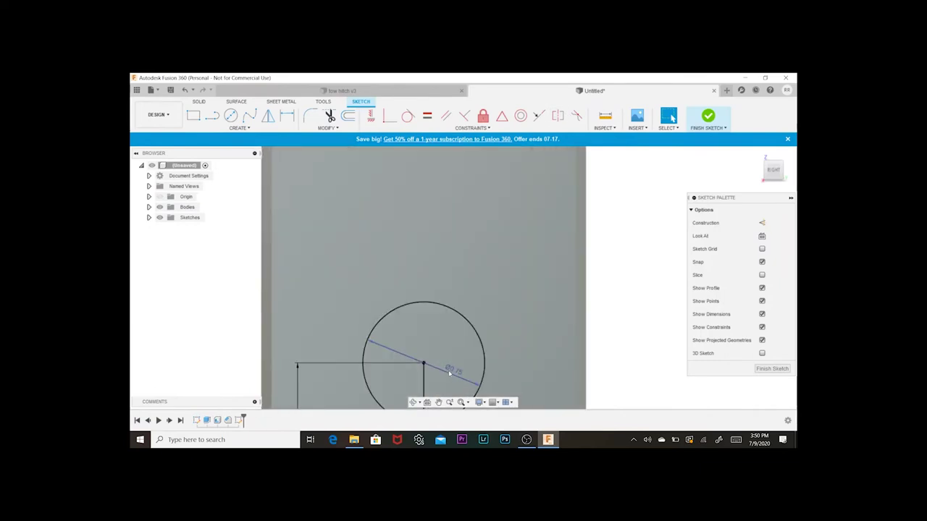
click(452, 371)
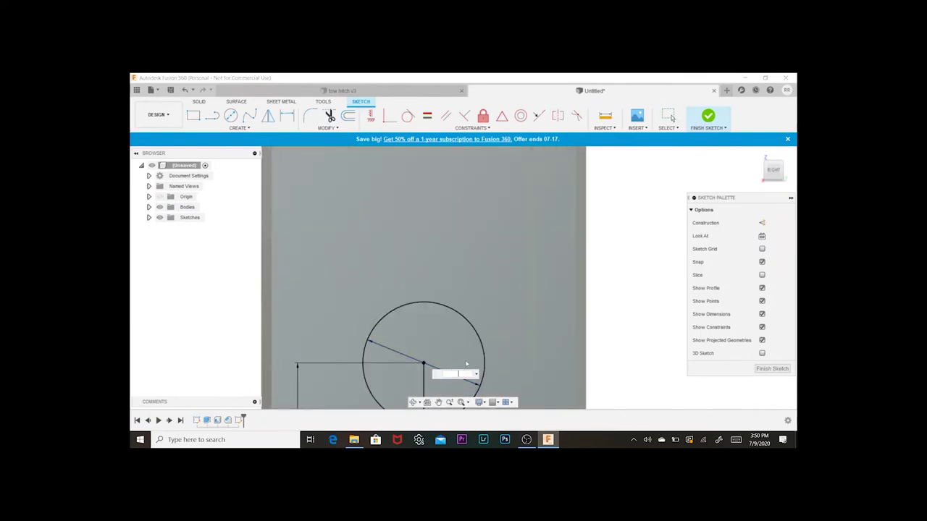
text(5)
key(Return)
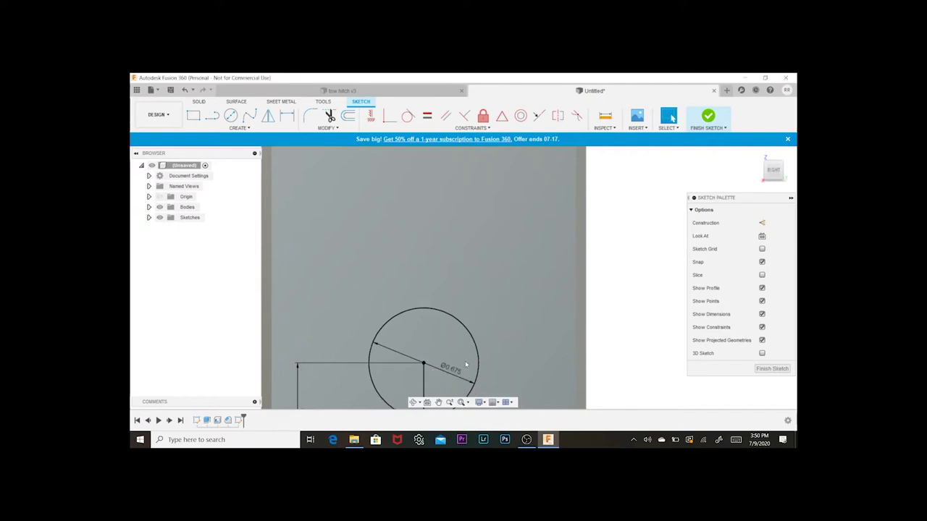
scroll(405, 342, down, 5)
scroll(412, 338, down, 2)
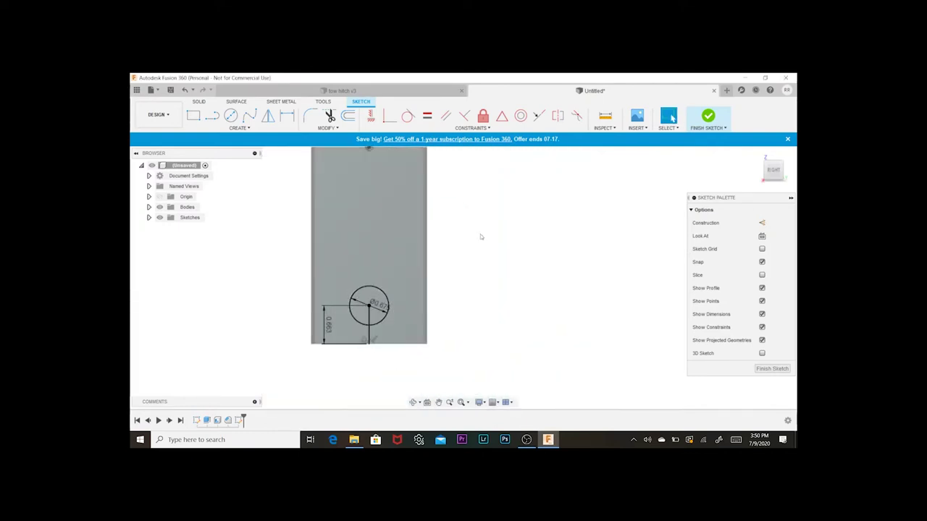
click(771, 368)
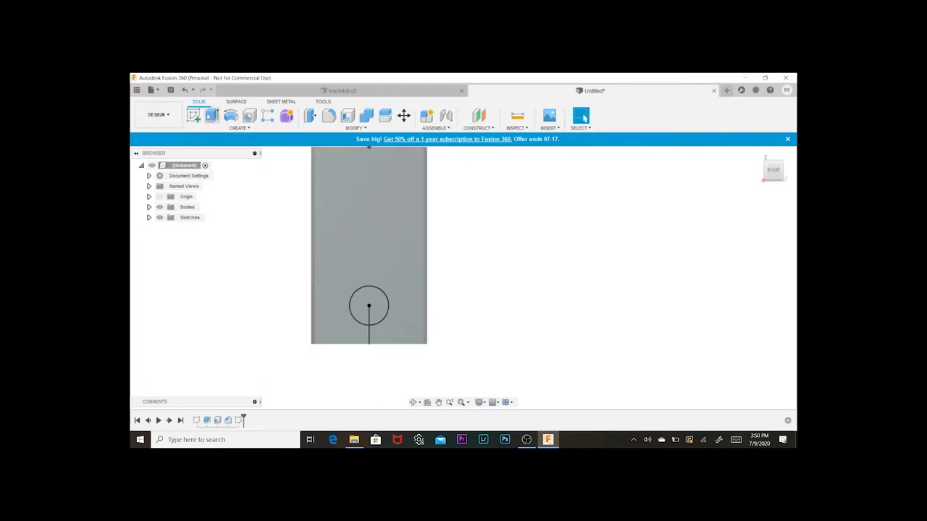
- Extrude the circle profile into the tube as a cut about 3.115 in deep
click(211, 116)
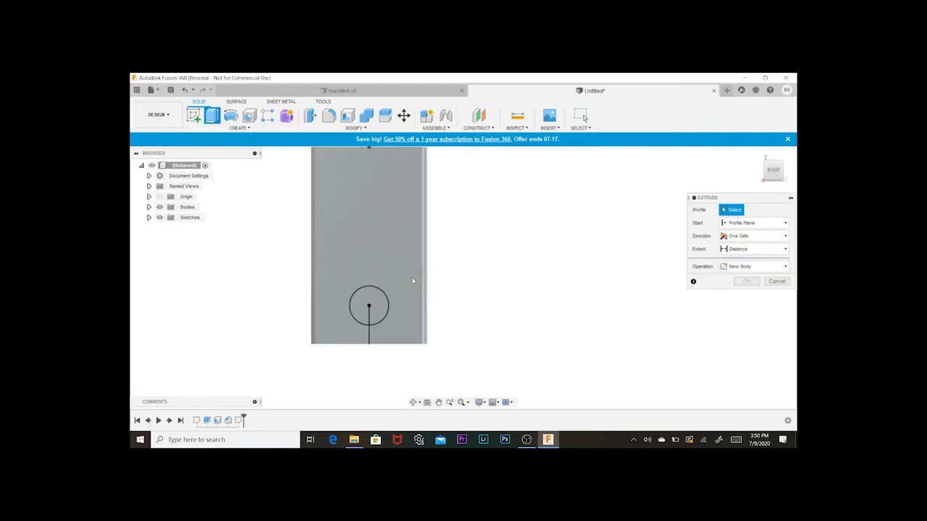
click(369, 304)
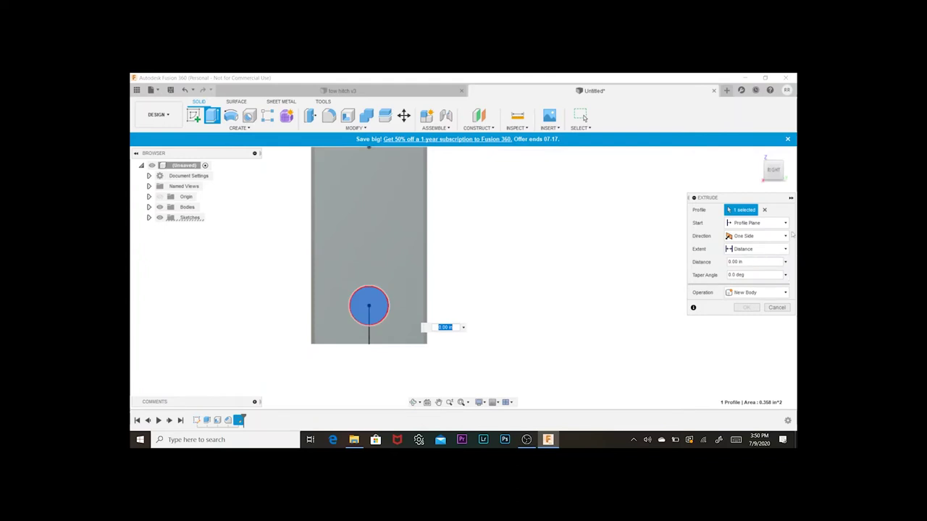
drag(771, 176, 774, 158)
scroll(535, 240, up, 3)
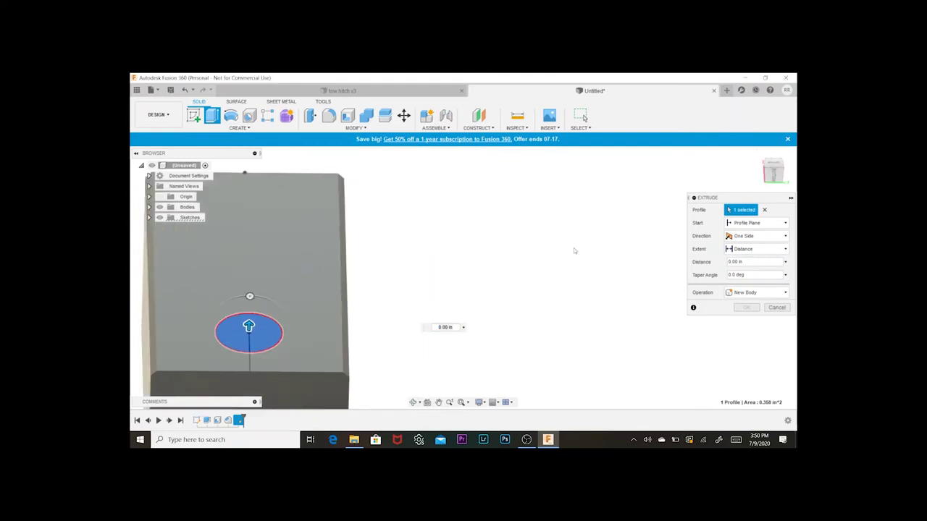
scroll(528, 251, down, 3)
middle_drag(527, 243, 584, 141)
drag(395, 206, 391, 391)
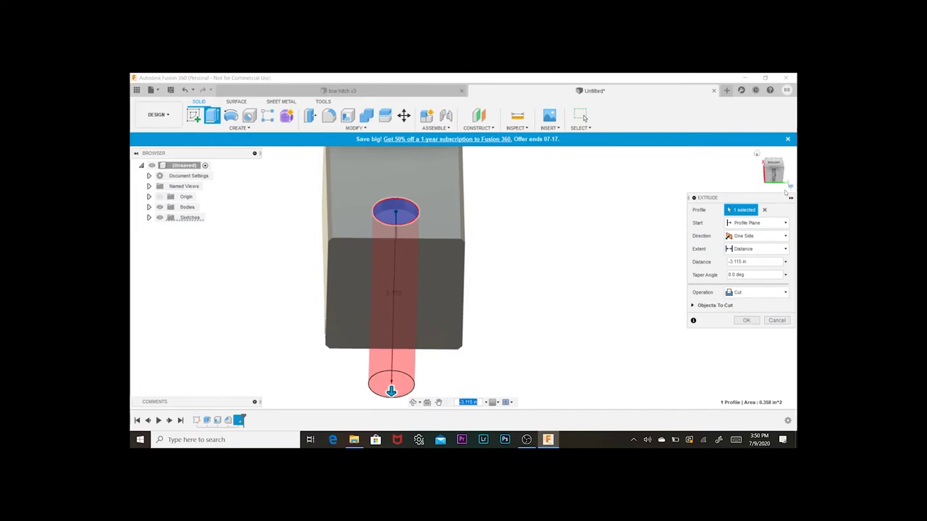
- Make the pin hole cut symmetric about the profile plane and apply the extrusion
click(781, 254)
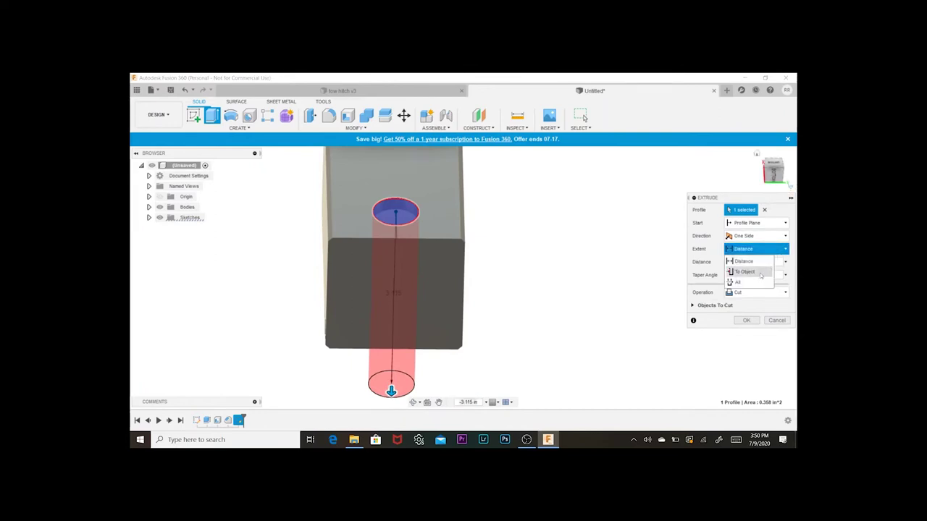
click(779, 235)
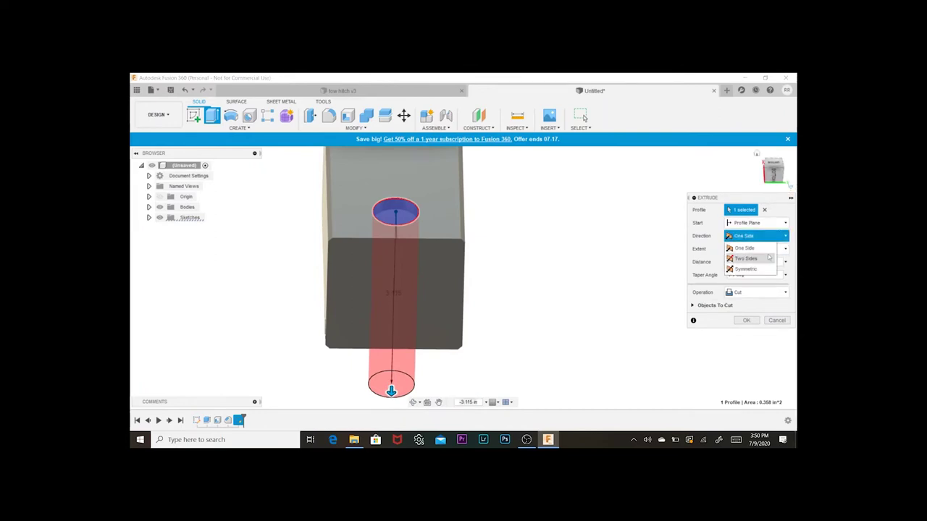
click(770, 260)
click(771, 236)
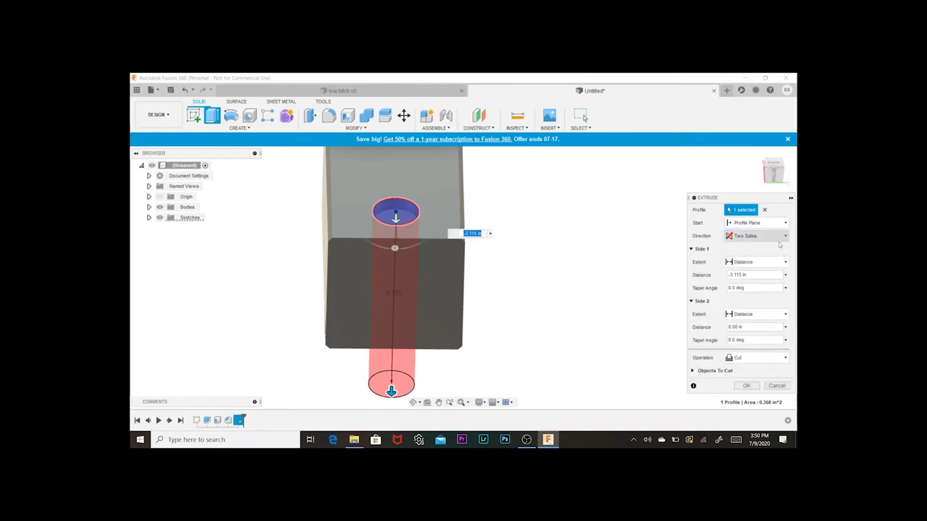
click(760, 270)
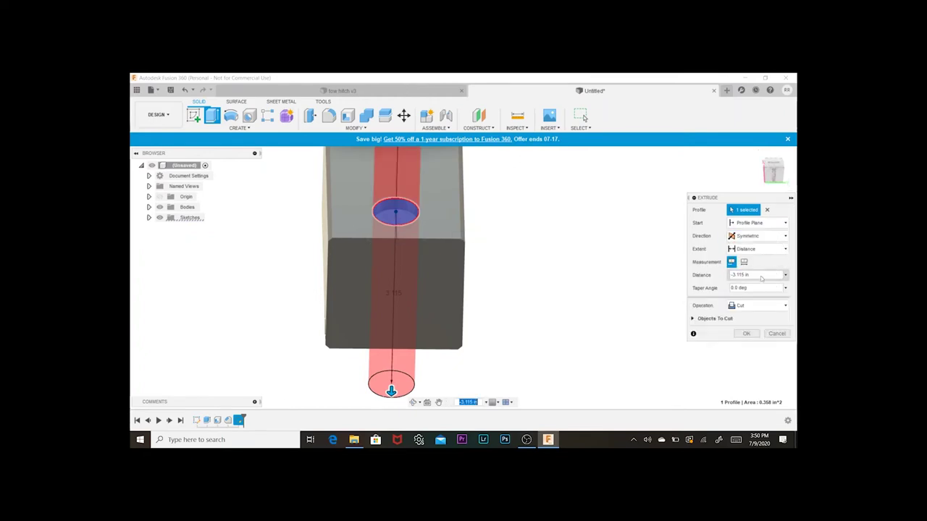
click(751, 335)
- Start an equal-distance chamfer and select the outer pin hole edges on both opposite faces of the tube
scroll(602, 255, down, 3)
middle_drag(572, 259, 614, 287)
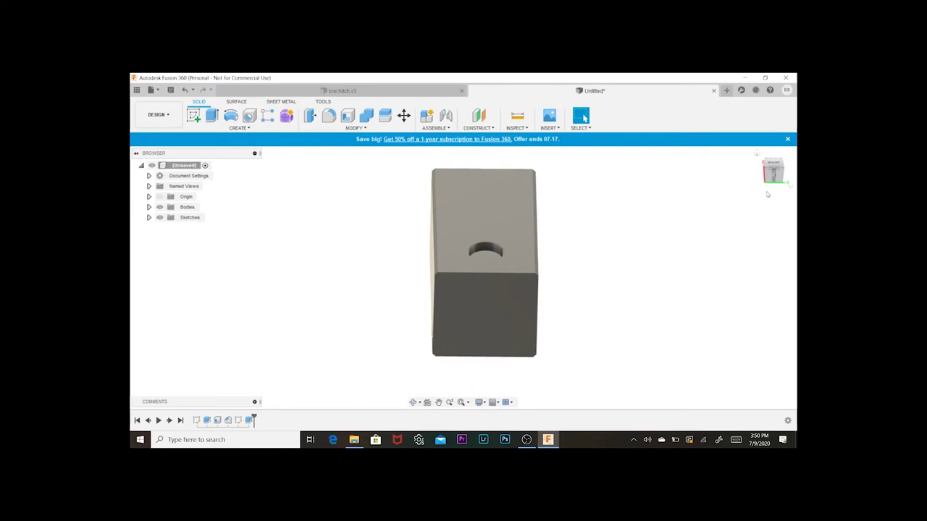
drag(775, 174, 762, 187)
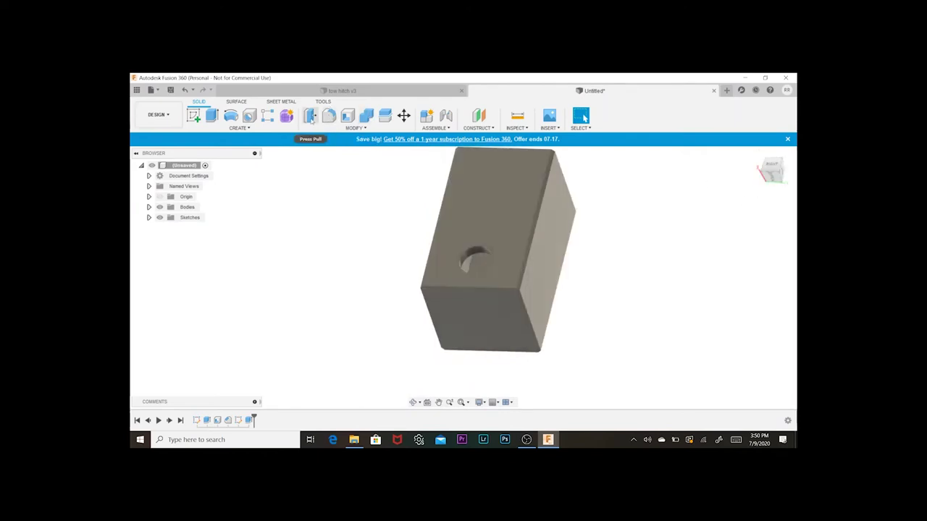
click(353, 128)
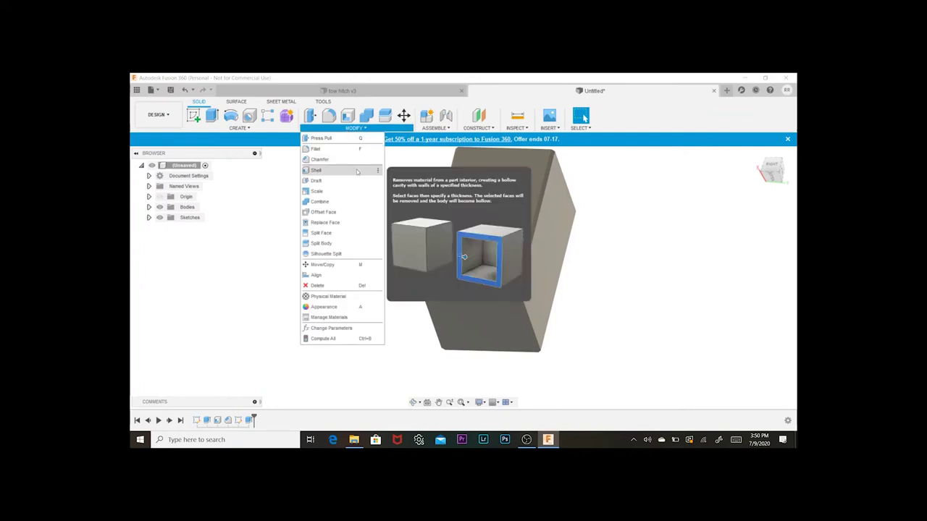
click(360, 162)
scroll(424, 244, up, 5)
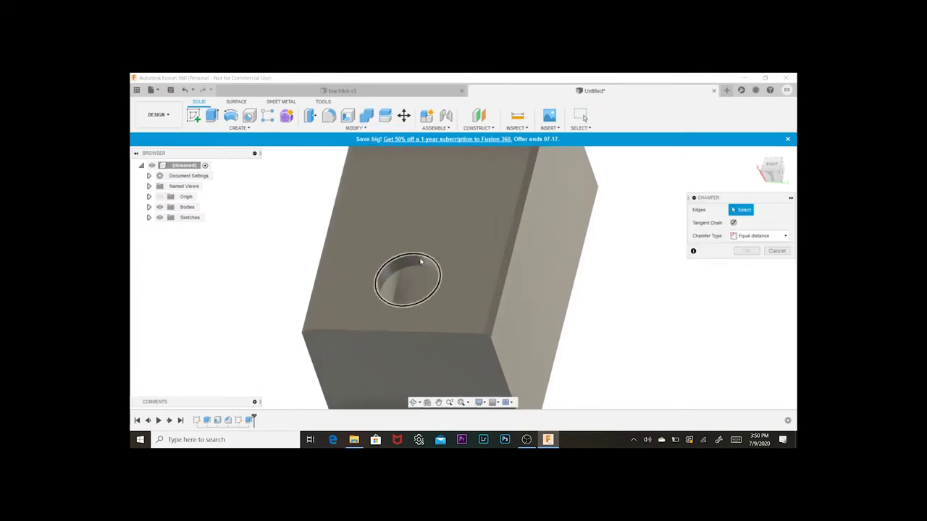
click(424, 256)
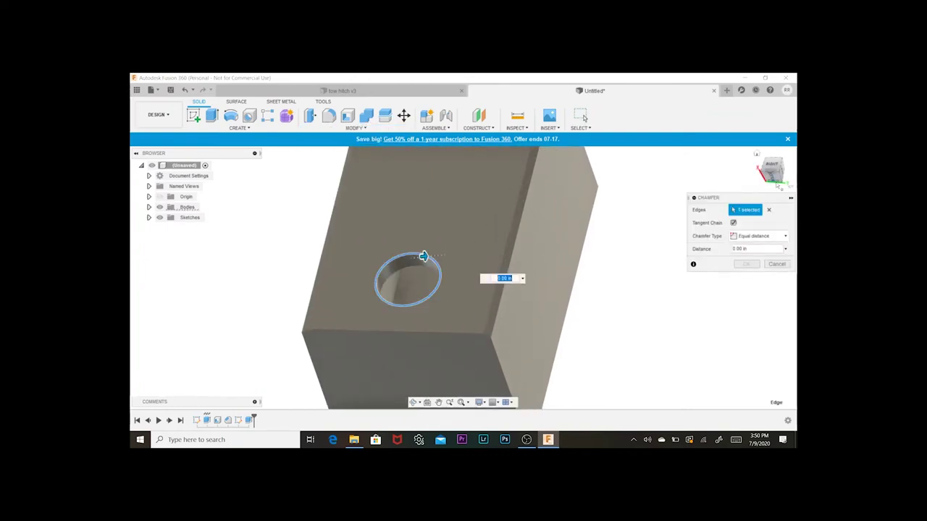
drag(770, 172, 583, 260)
scroll(547, 268, up, 3)
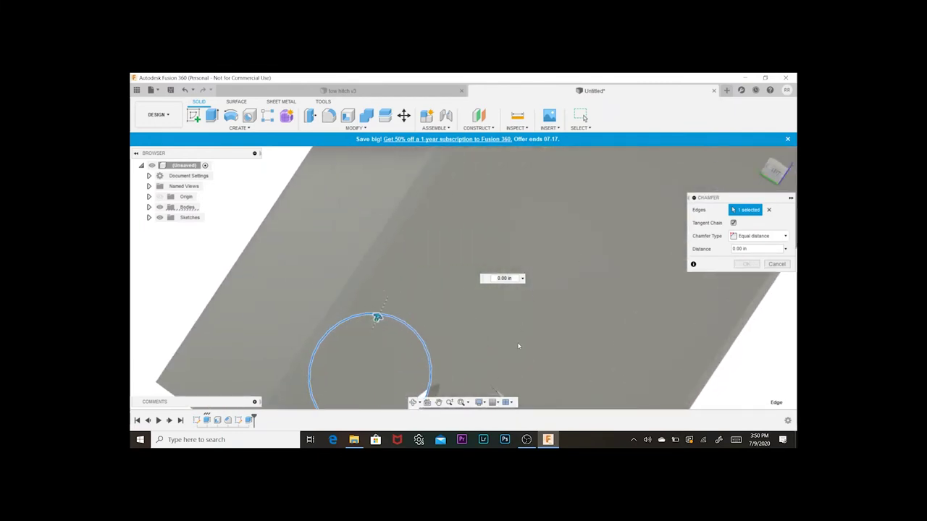
click(486, 385)
- Set the pin hole chamfer distance to 0.035 in and apply it
scroll(486, 385, down, 2)
middle_drag(486, 385, 510, 269)
text(0.025)
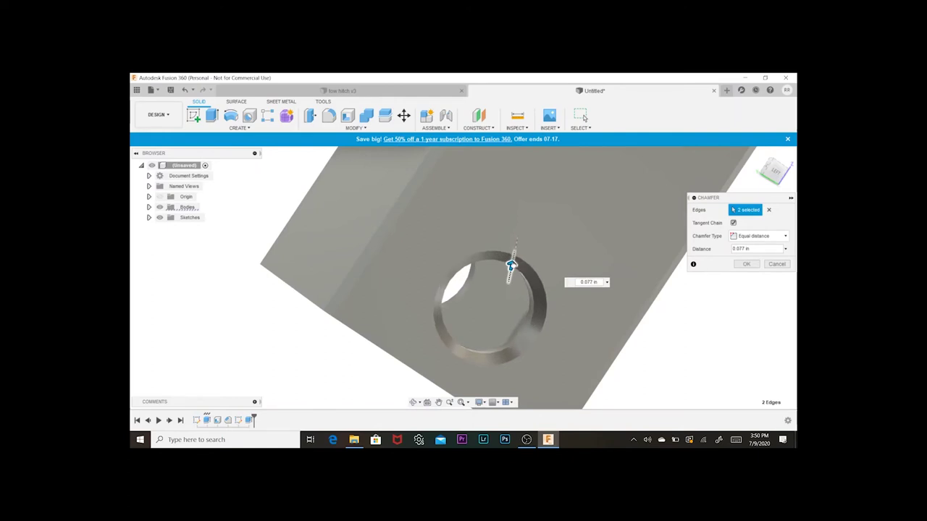
drag(511, 268, 512, 268)
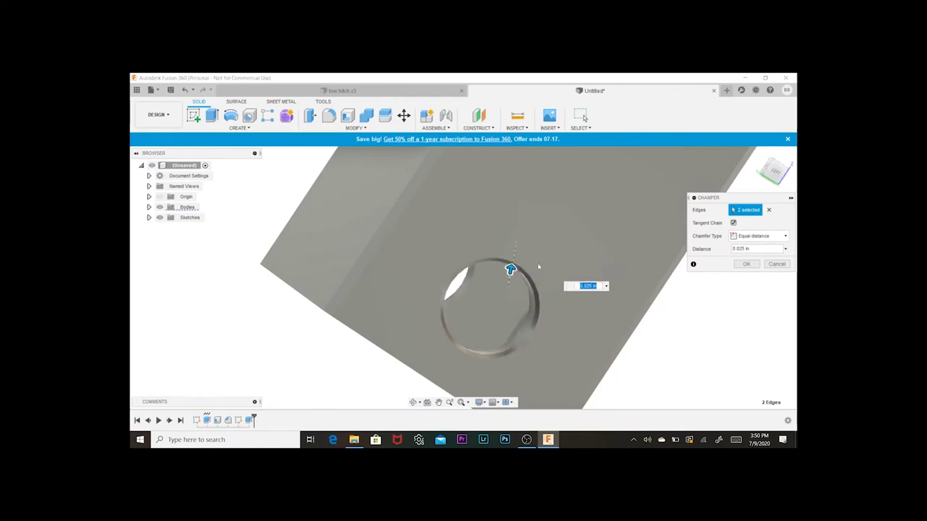
text(.035)
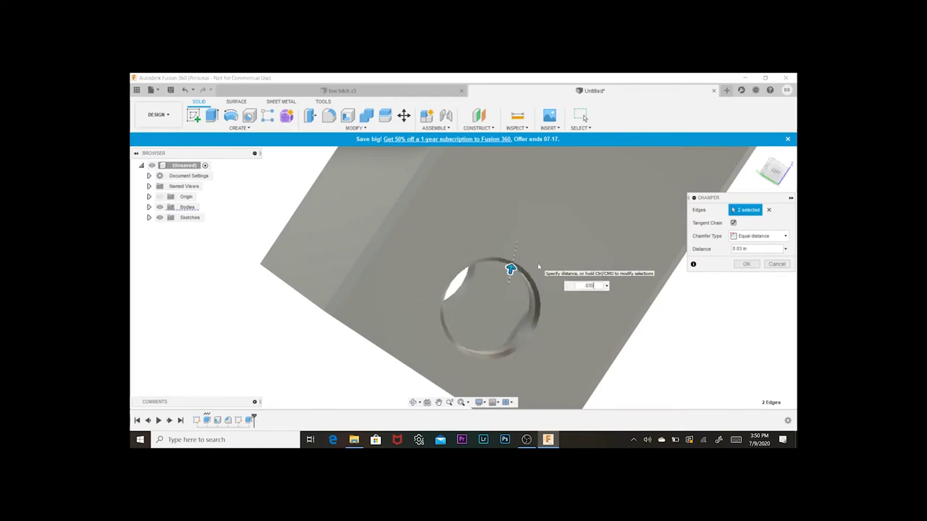
key(Return)
scroll(623, 225, down, 3)
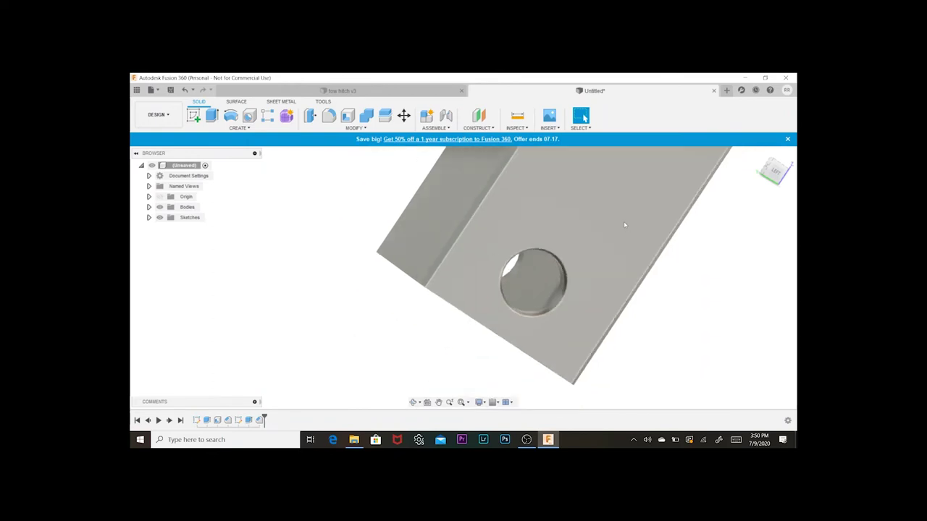
middle_drag(660, 230, 529, 210)
scroll(530, 210, down, 3)
middle_drag(534, 254, 531, 288)
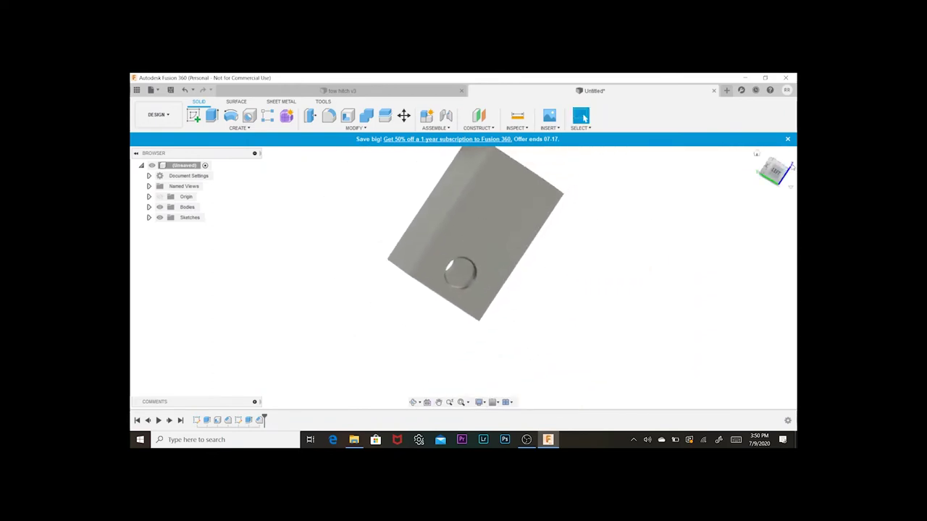
mouse_move(782, 170)
mouse_down()
mouse_move(776, 182)
mouse_move(772, 172)
mouse_up()
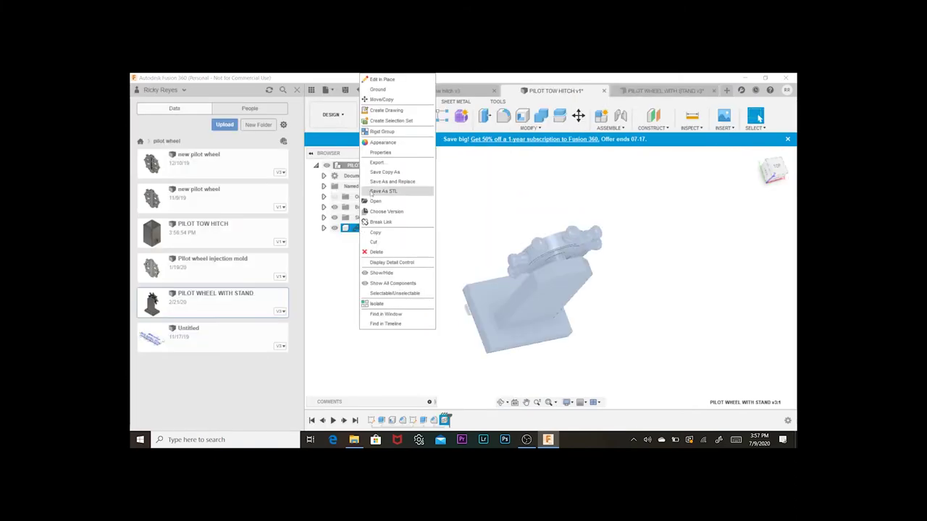
- Break the link of the inserted PILOT WHEEL WITH STAND component
click(360, 208)
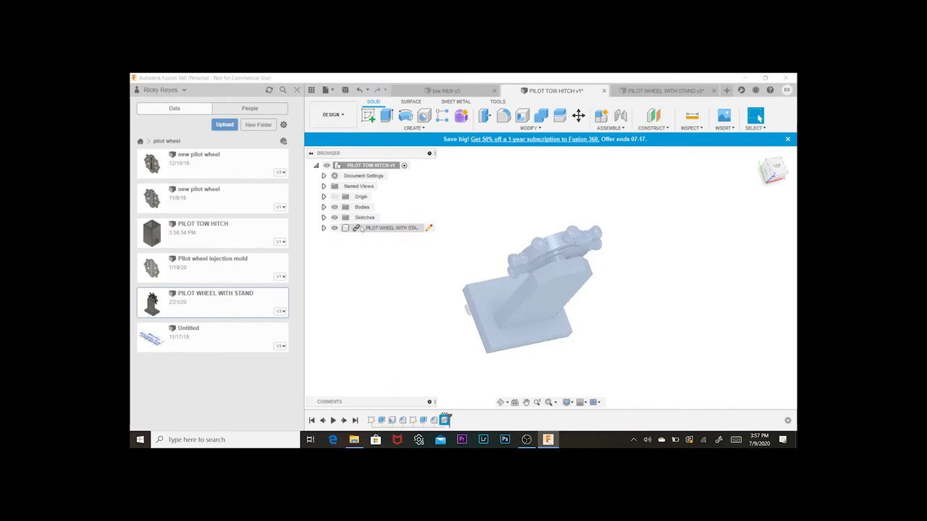
right_click(403, 229)
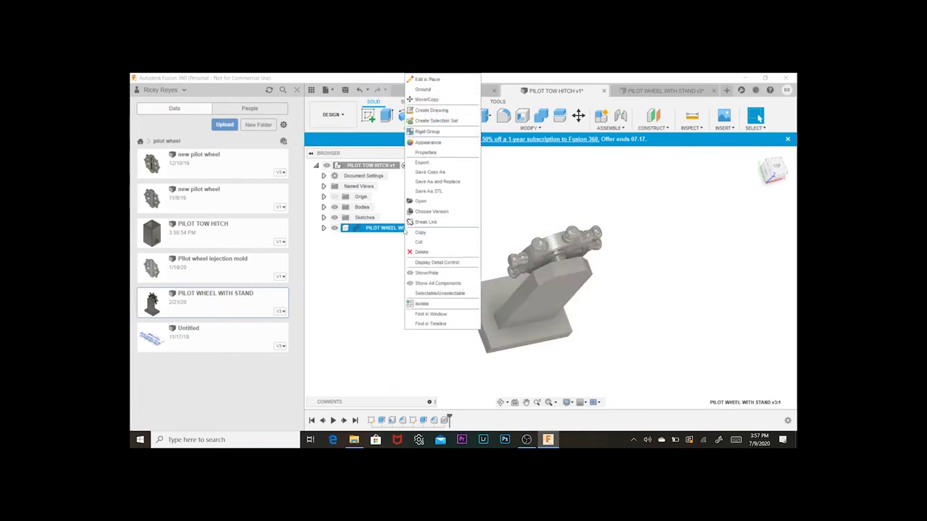
click(426, 221)
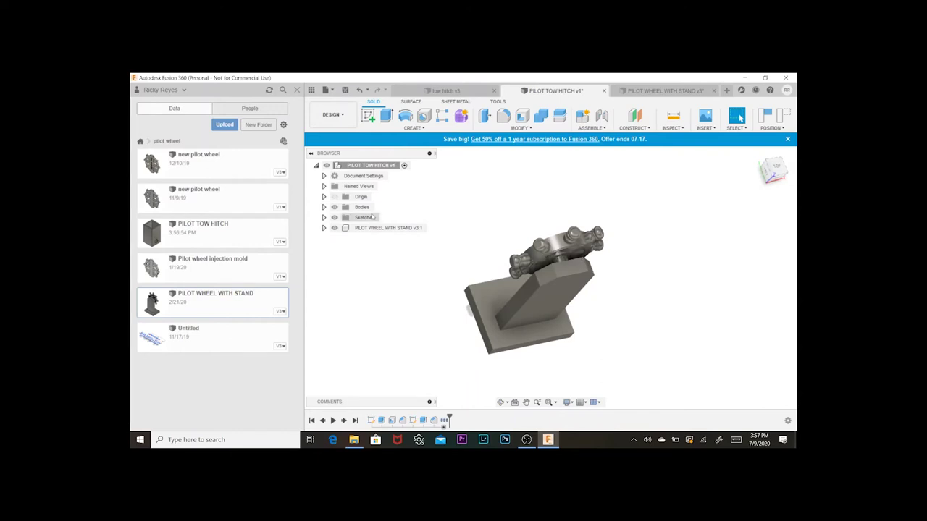
- Expand the pilot wheel component, identify its body by toggling visibility, and hide the tow hitch's own bodies
click(323, 228)
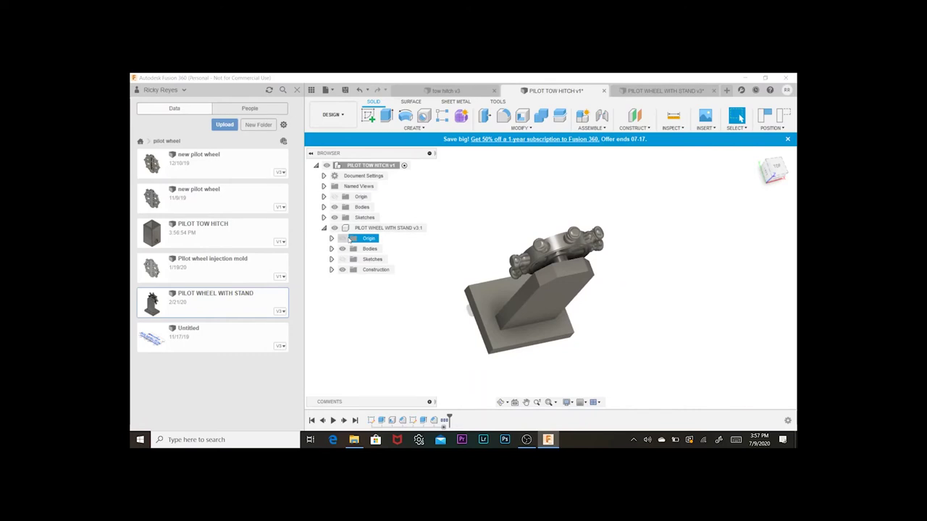
click(342, 249)
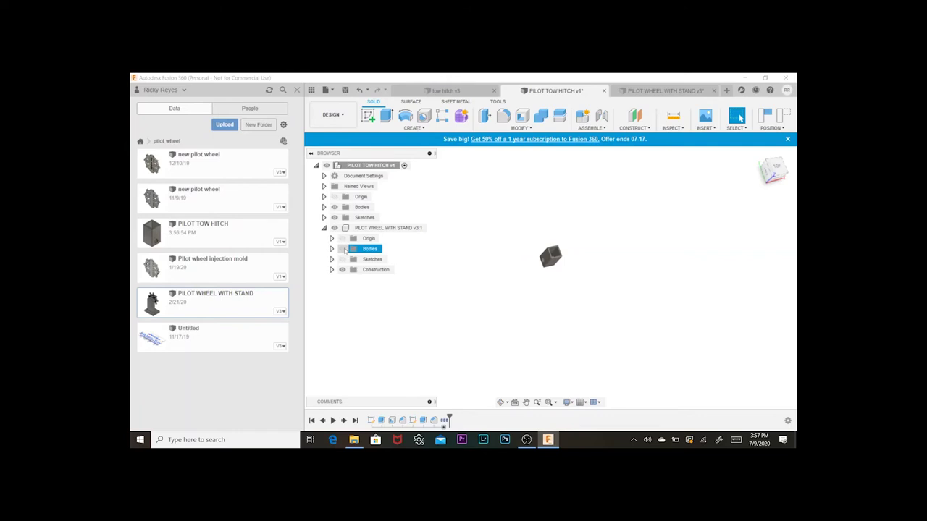
click(343, 248)
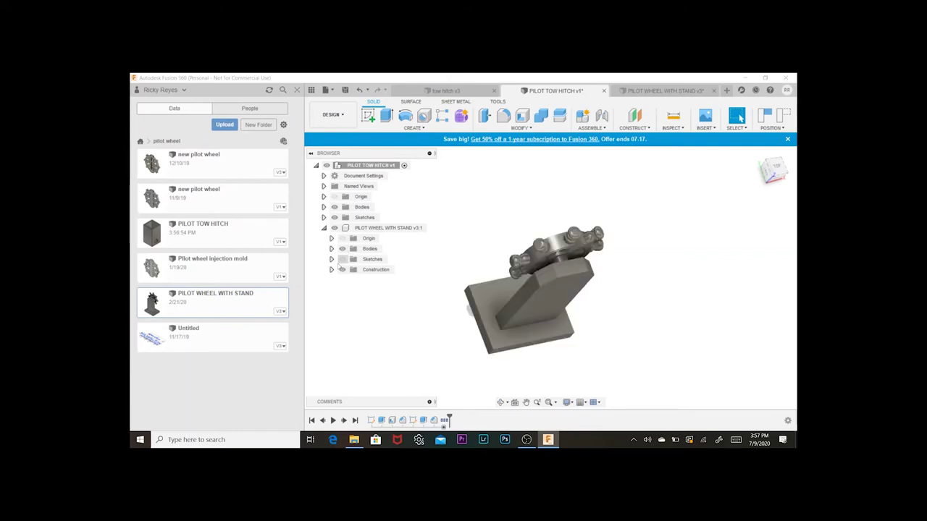
click(331, 249)
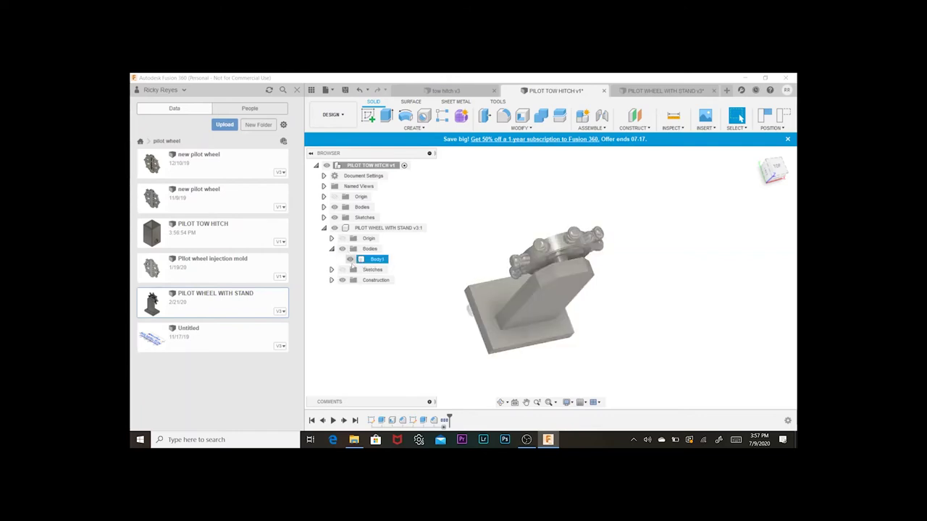
click(350, 259)
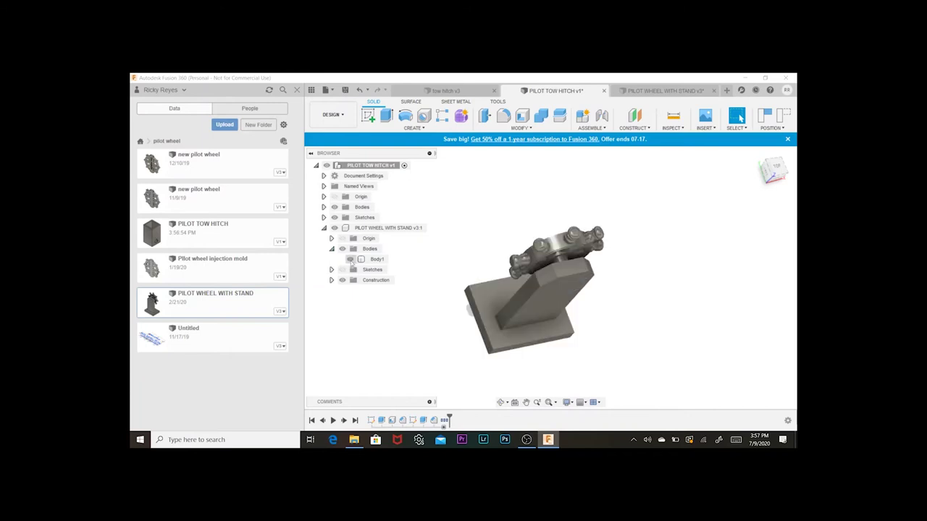
click(350, 259)
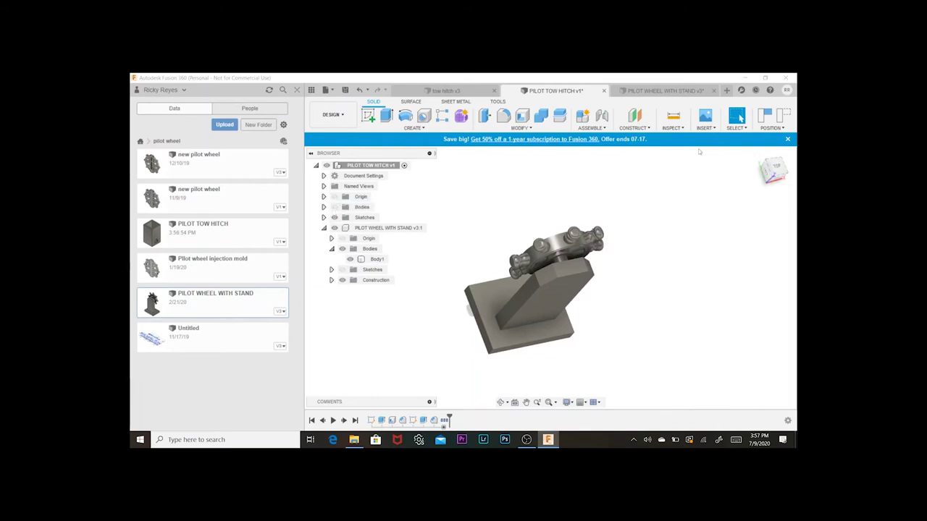
- Start a sketch on the narrow side face of the stand's upright, continuing with the components in their previous position
drag(767, 170, 756, 155)
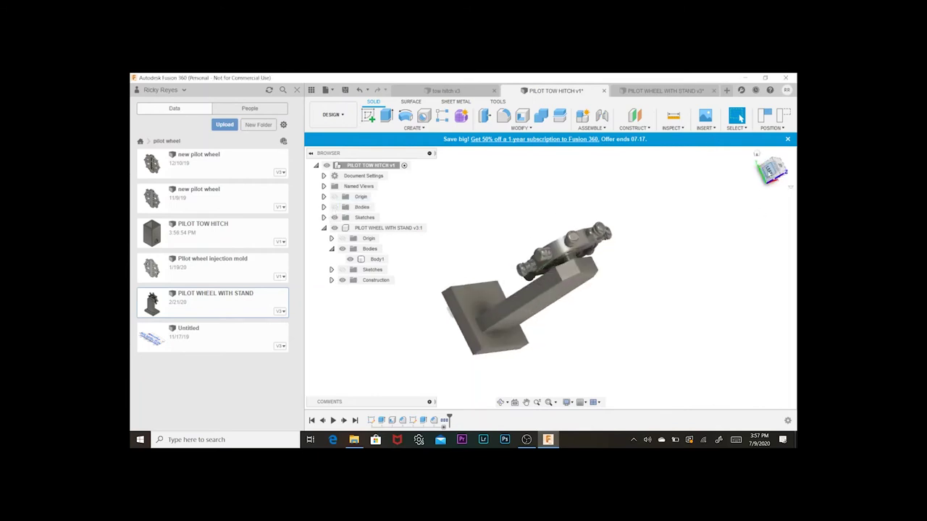
click(769, 174)
click(781, 153)
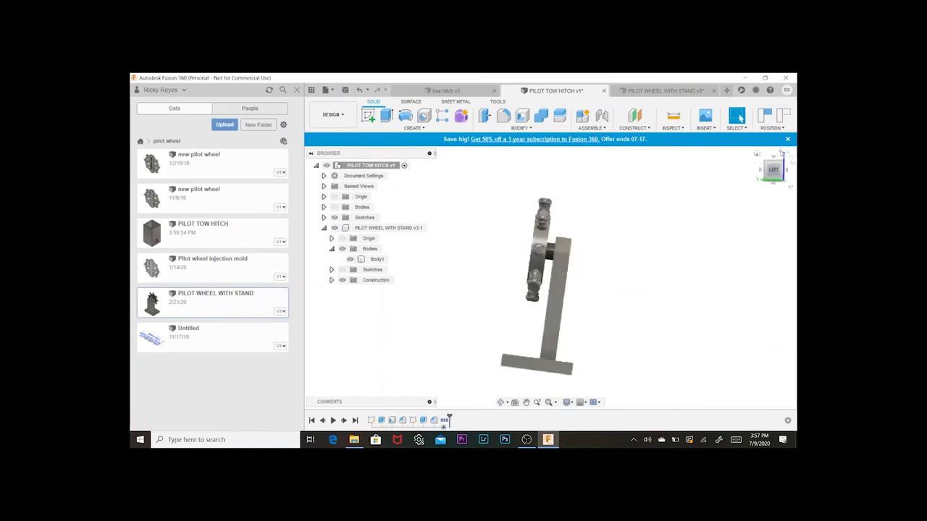
click(296, 90)
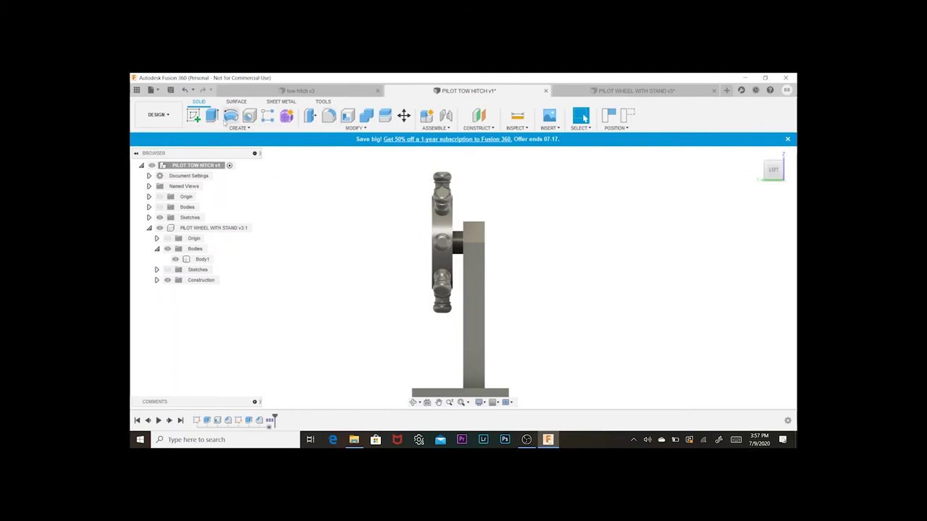
click(194, 117)
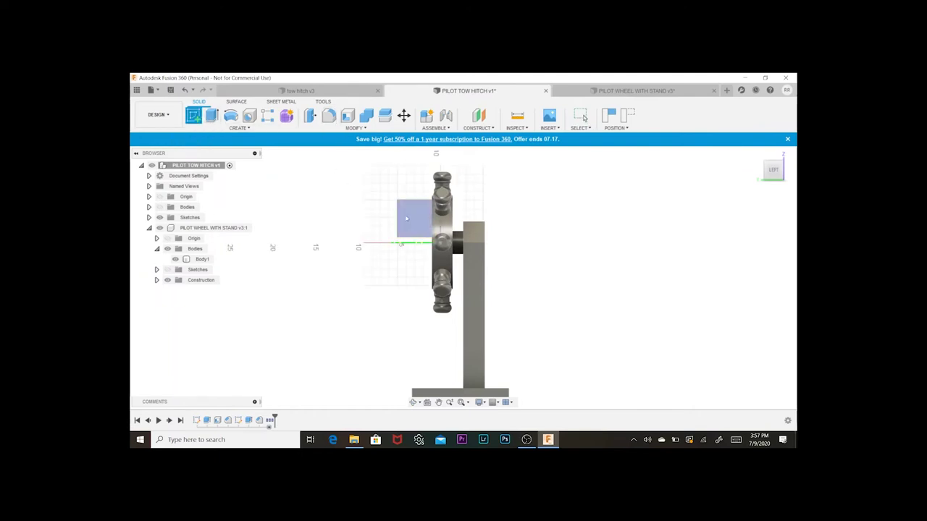
click(475, 283)
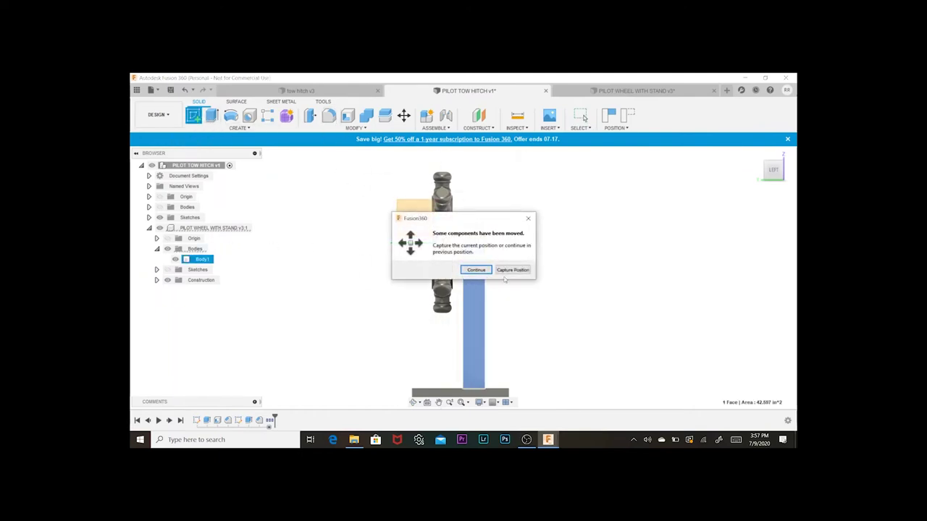
click(495, 271)
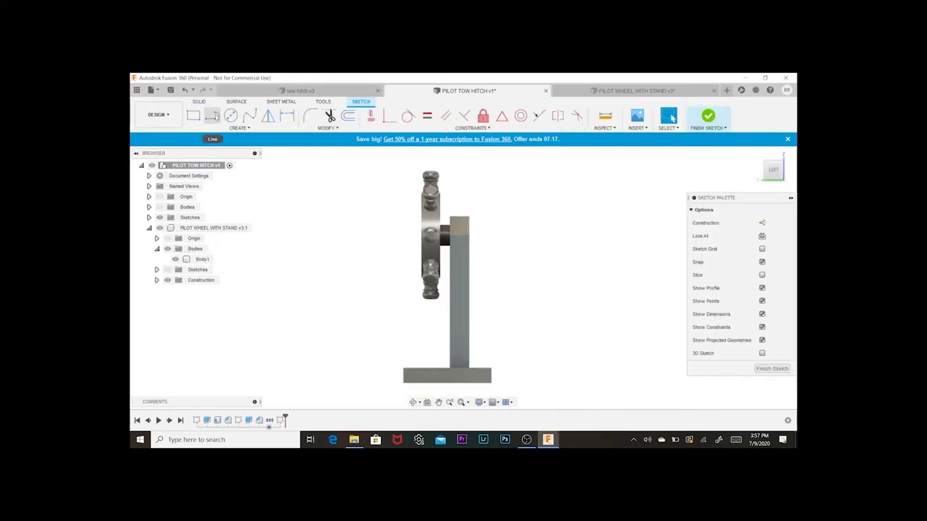
- Sketch a vertical line about 31 in long just behind the pilot wheel, crossing its shaft, and finish the sketch
click(211, 116)
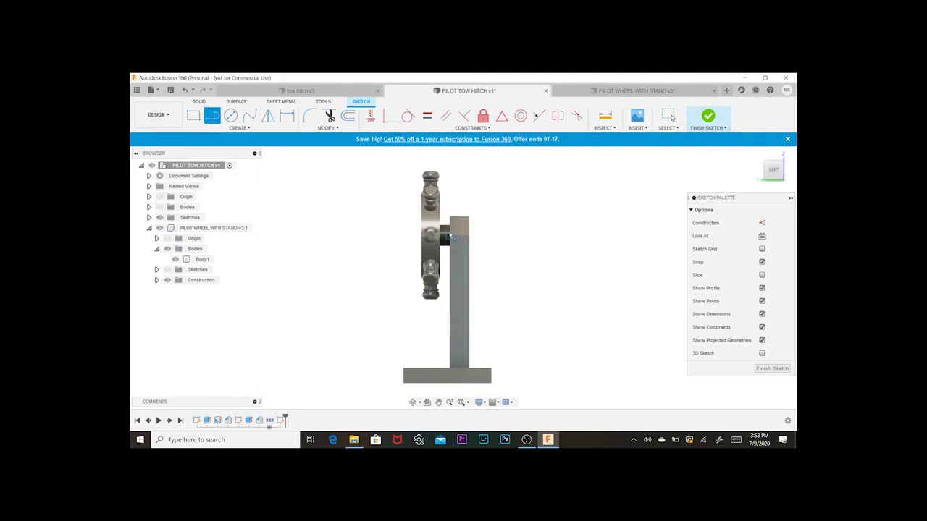
scroll(443, 206, up, 3)
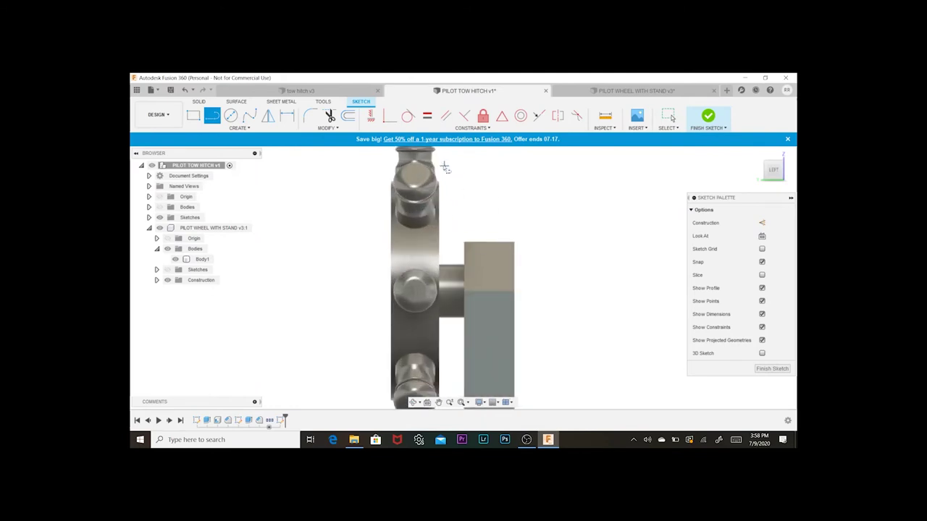
click(441, 261)
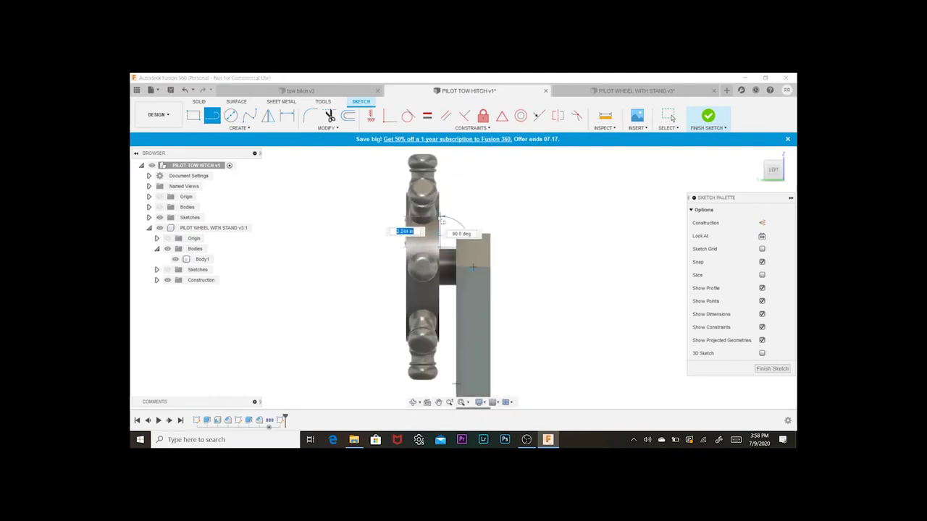
scroll(442, 233, down, 4)
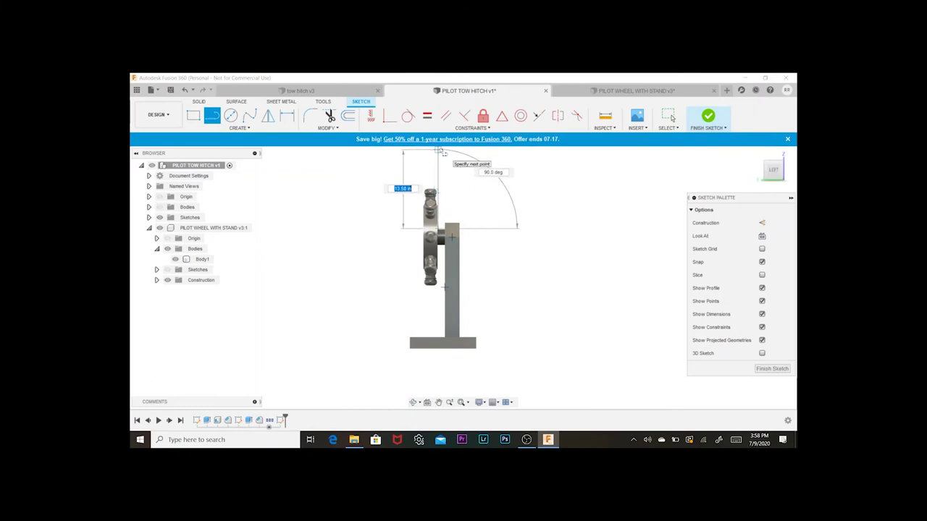
click(436, 151)
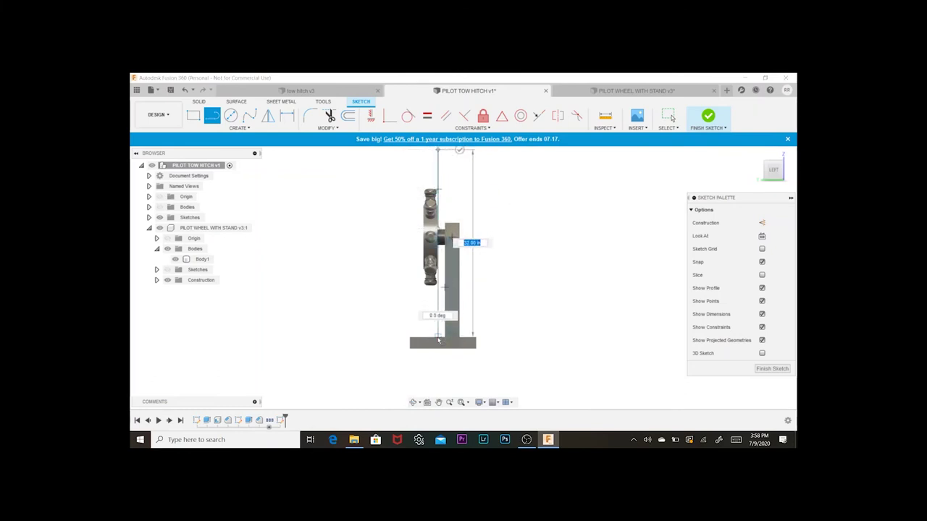
click(438, 335)
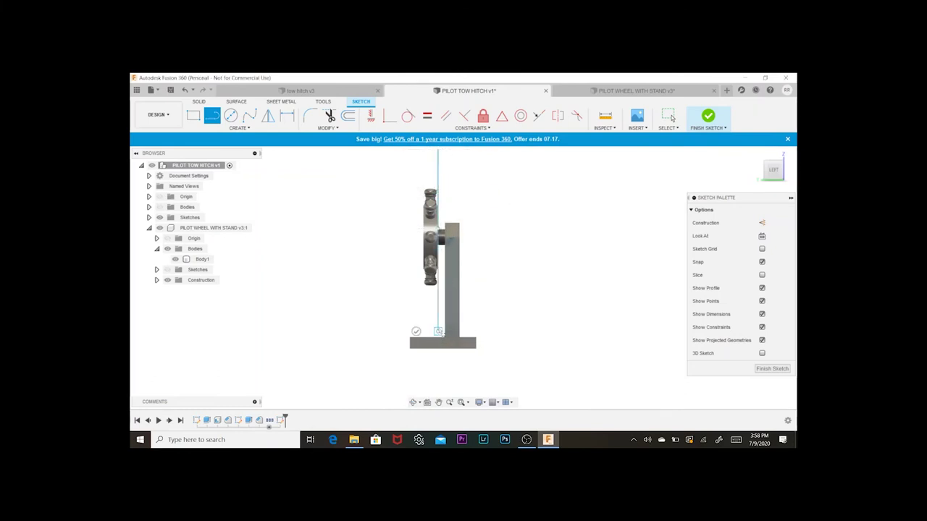
click(766, 368)
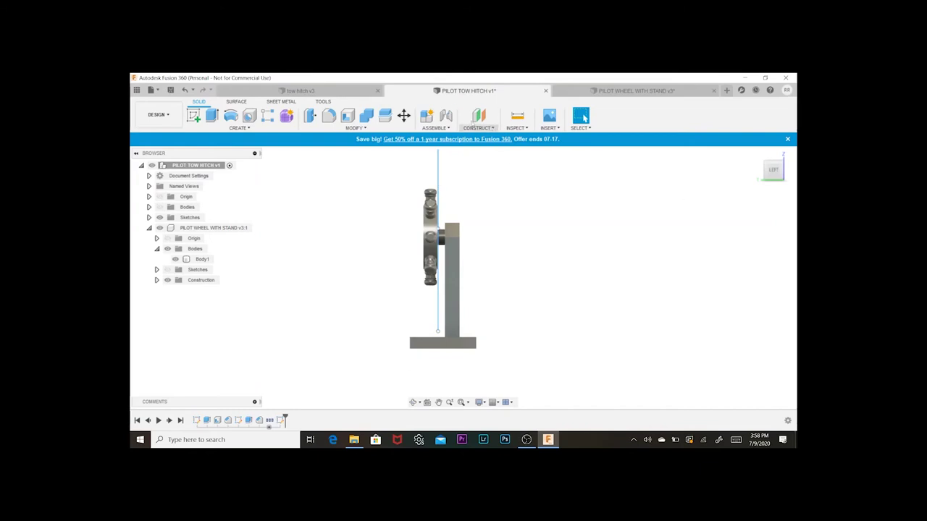
- Try to split the combined wheel and stand body using the vertical sketch line as the splitting tool
click(355, 127)
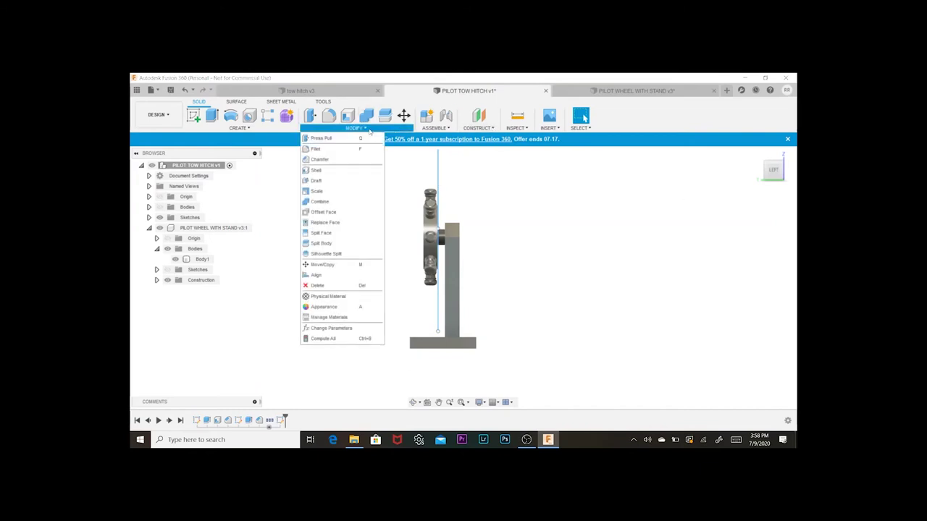
click(365, 244)
click(438, 241)
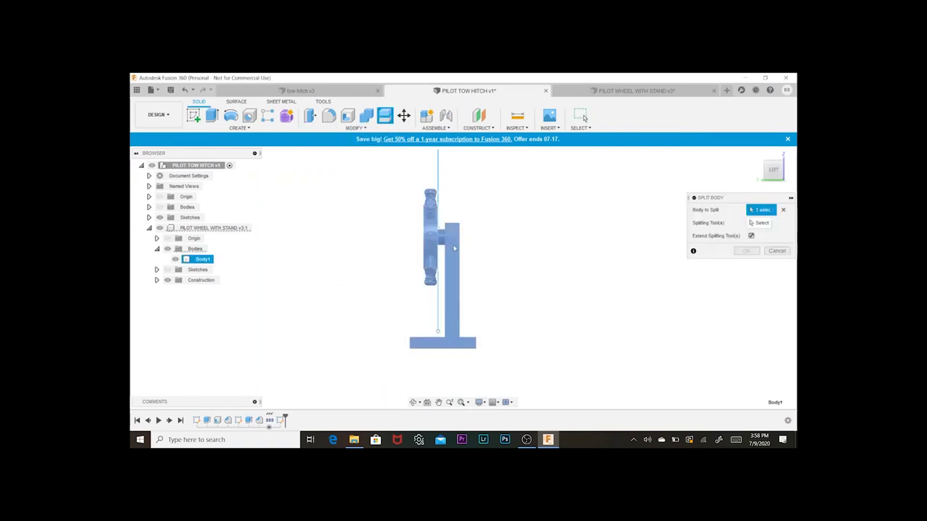
click(764, 226)
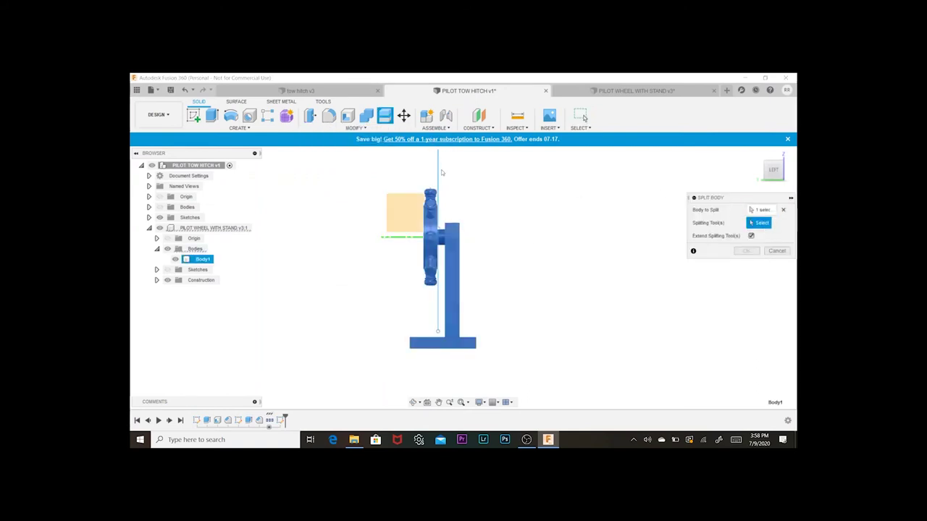
click(442, 172)
drag(772, 171, 774, 177)
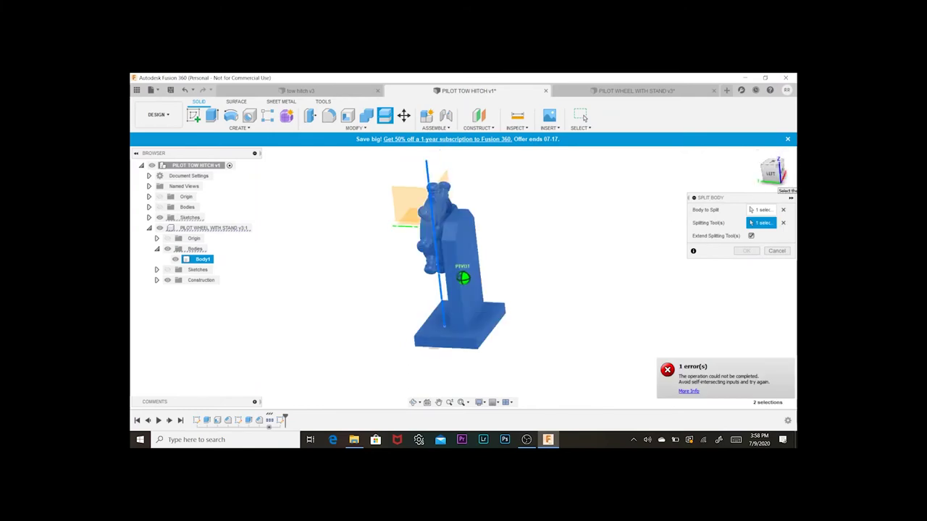
- Move the vertical sketch line about 5 in in the negative Z direction so it lies inside the wheel and stand body
click(403, 116)
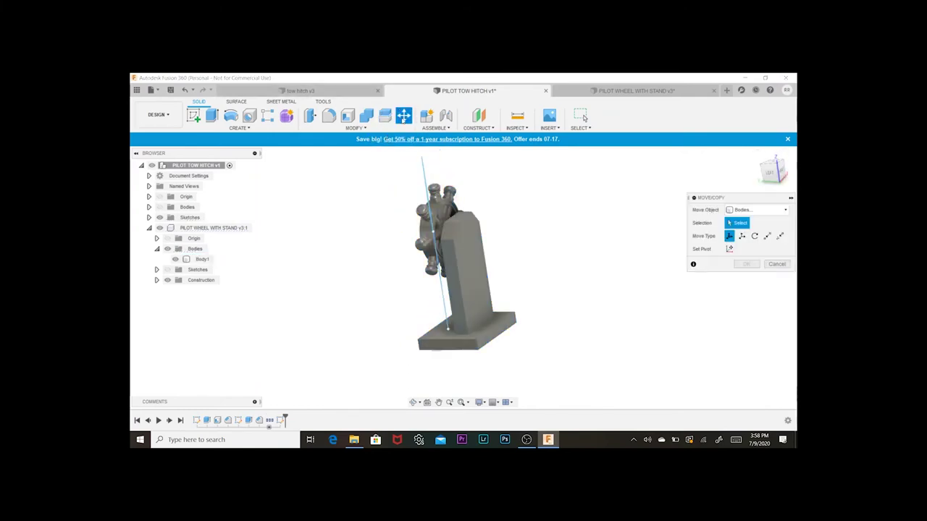
click(756, 209)
click(760, 250)
click(423, 177)
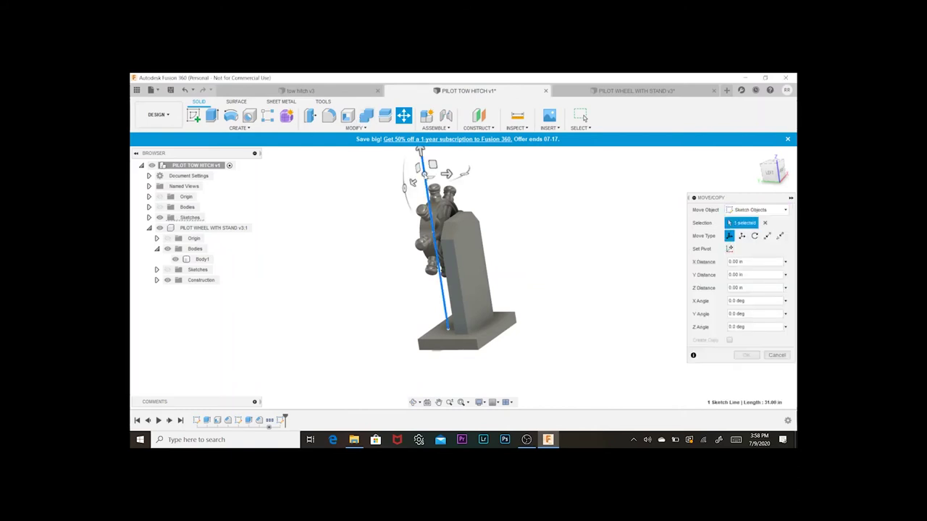
drag(775, 169, 766, 180)
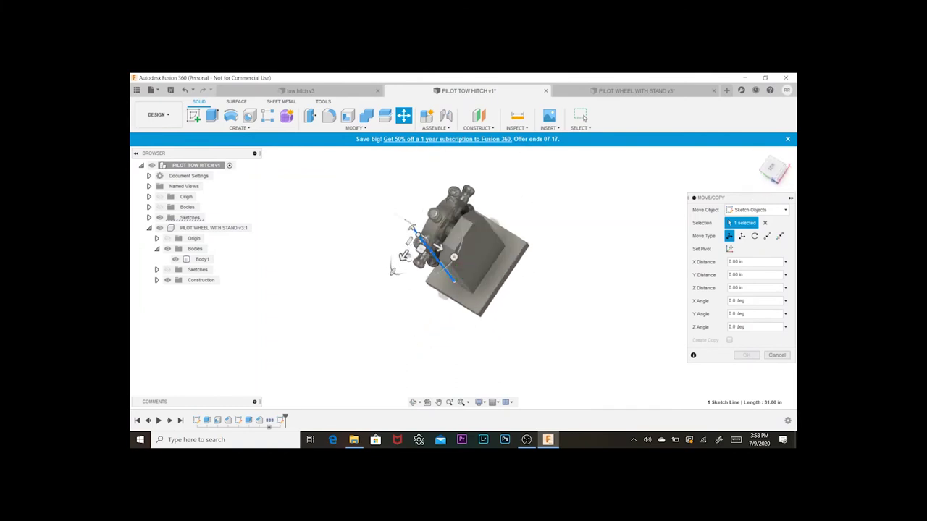
drag(403, 255, 418, 232)
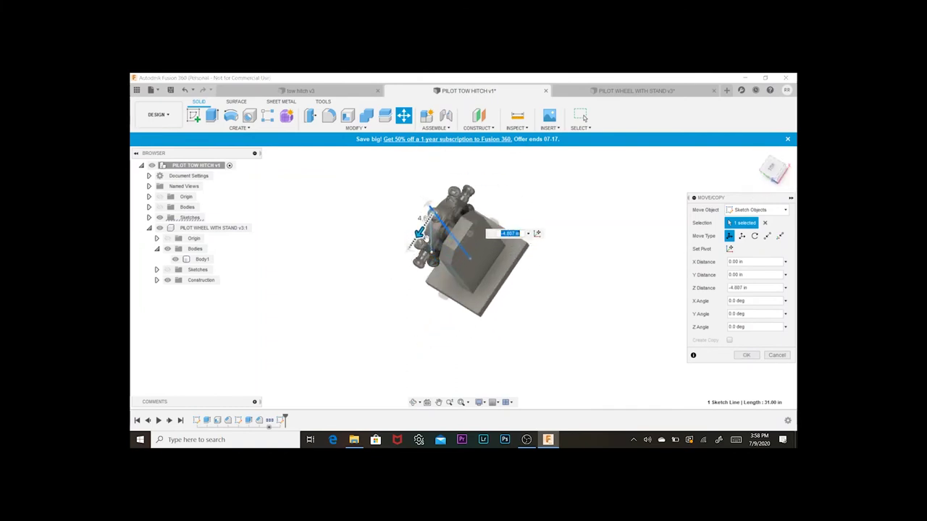
click(746, 355)
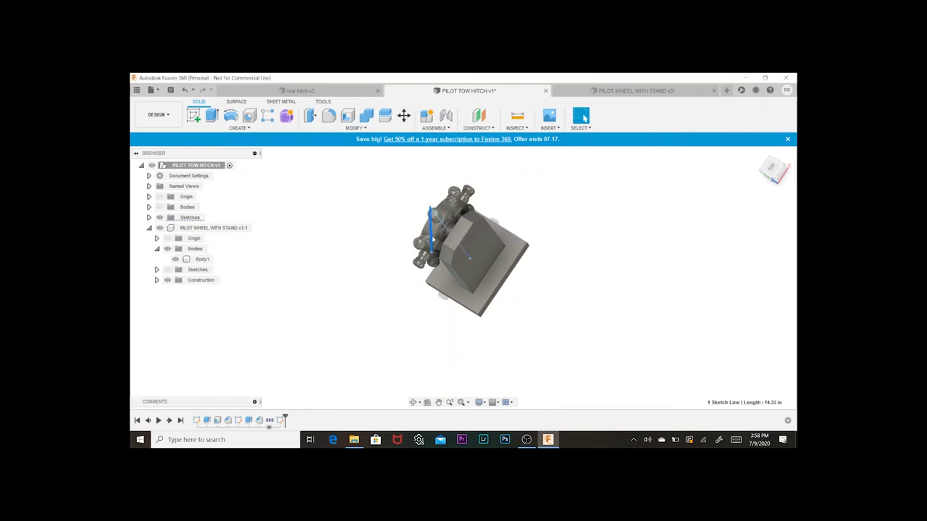
- Split the wheel and stand body with the moved sketch line, keeping the splitting tool extended
click(354, 128)
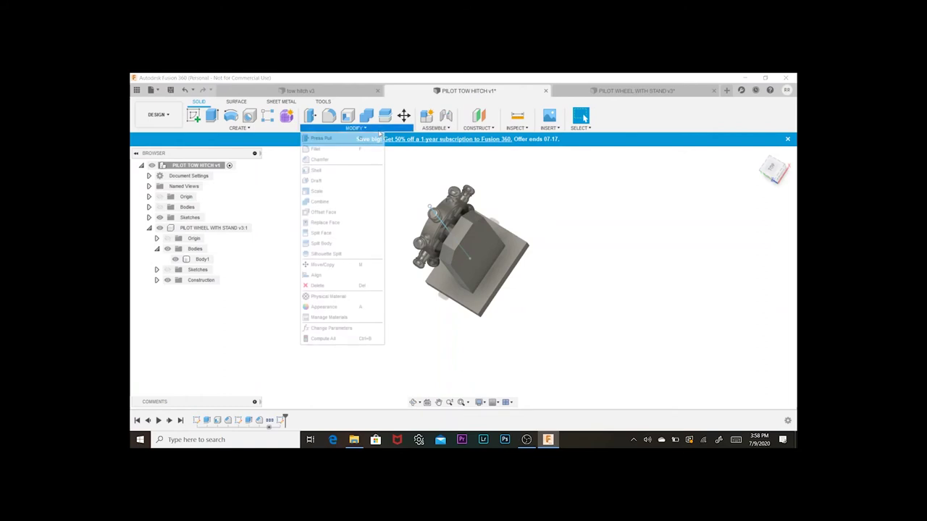
click(340, 232)
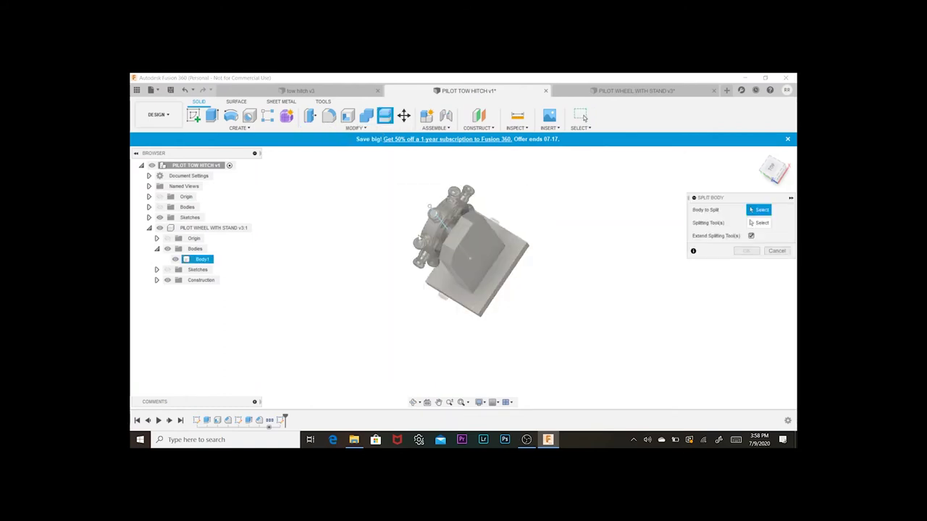
click(464, 249)
click(766, 226)
scroll(386, 200, up, 5)
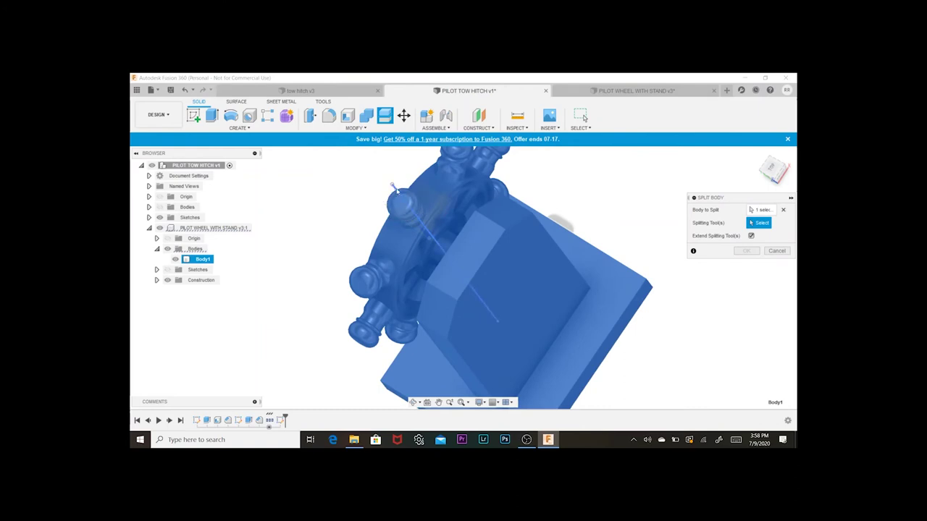
click(395, 191)
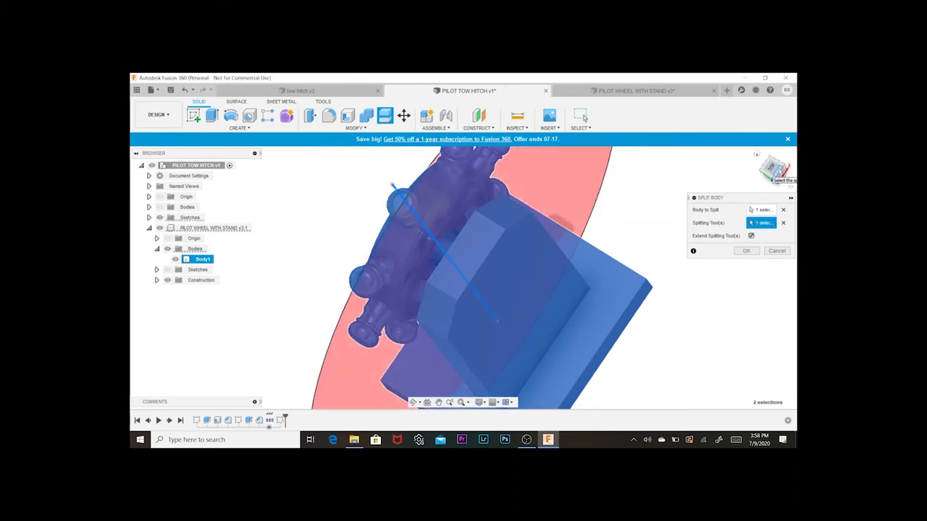
drag(766, 174, 781, 175)
click(775, 173)
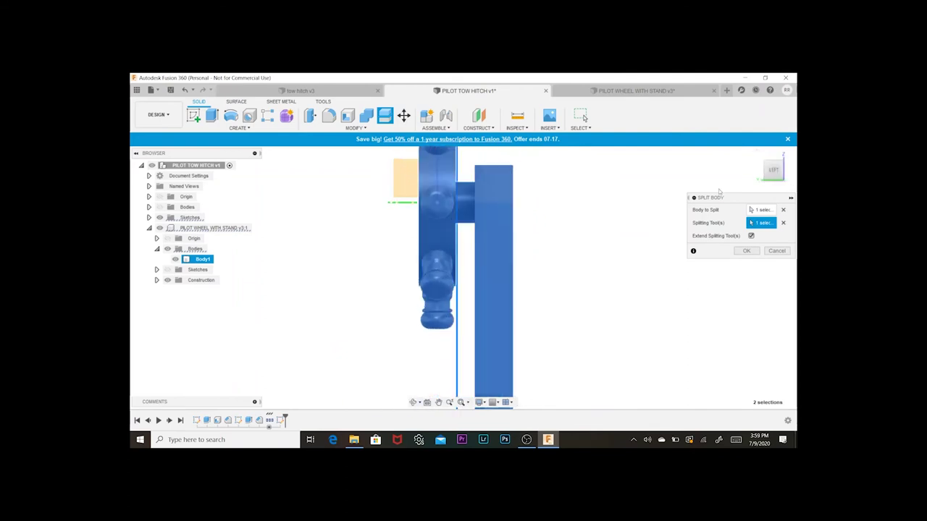
click(747, 250)
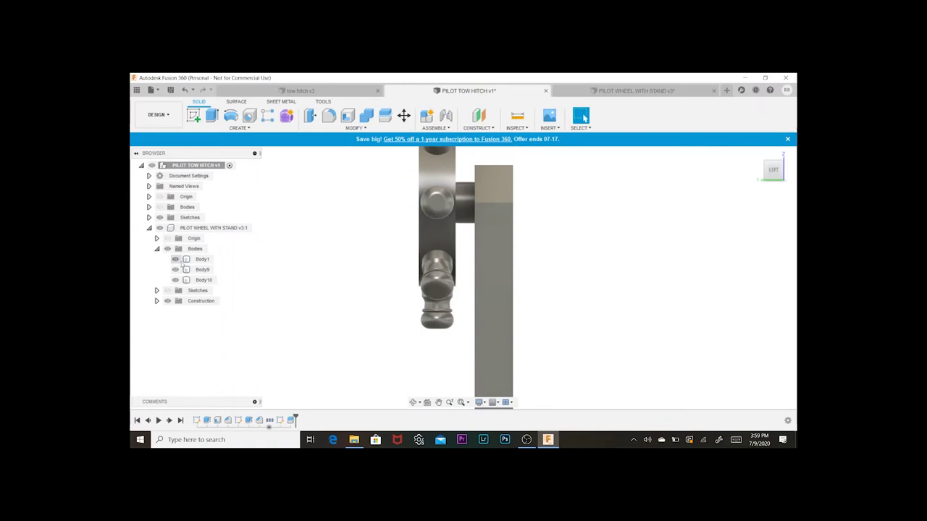
- Hide the split-off stand body, try to delete Body10, check the remaining body's visibility, and undo the deletion
click(175, 259)
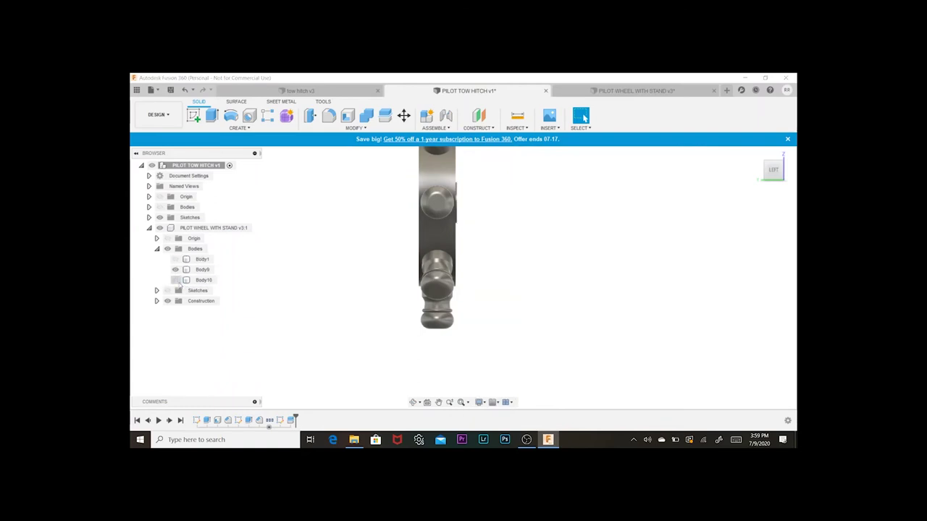
click(196, 281)
key(Delete)
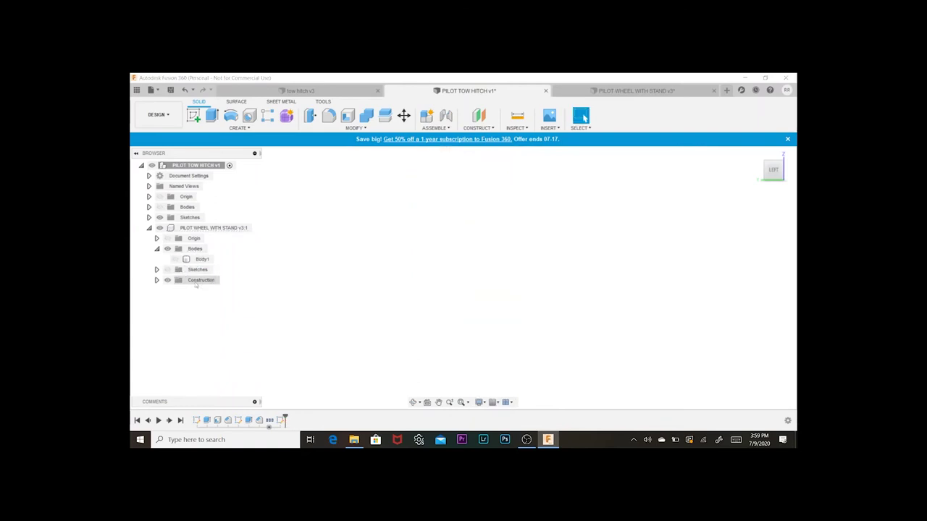
click(177, 260)
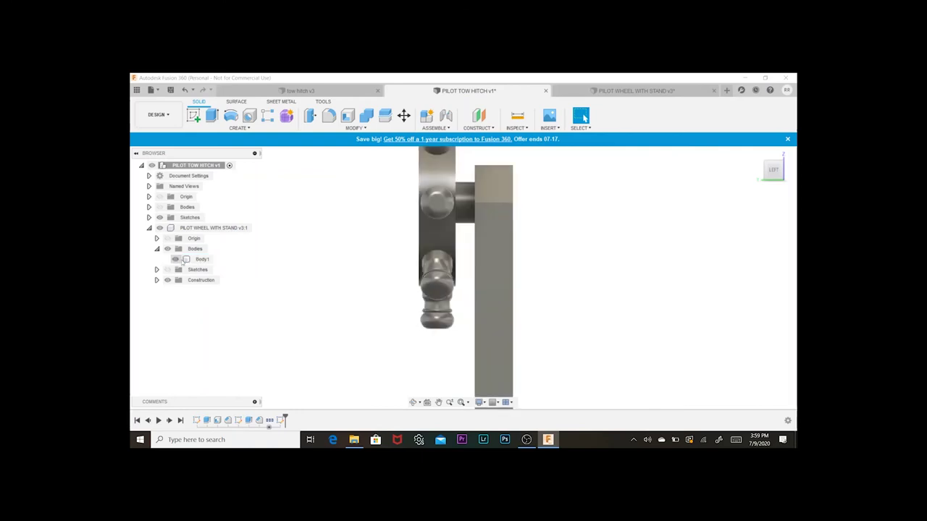
click(176, 260)
key(ctrl+z)
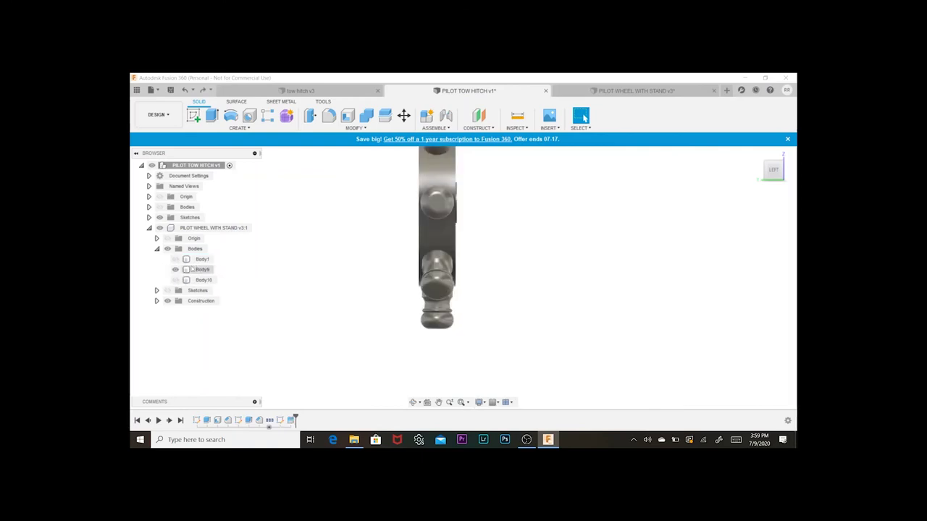
- Show the stand body Body1 again and try to delete it despite its timeline references
click(175, 259)
click(199, 259)
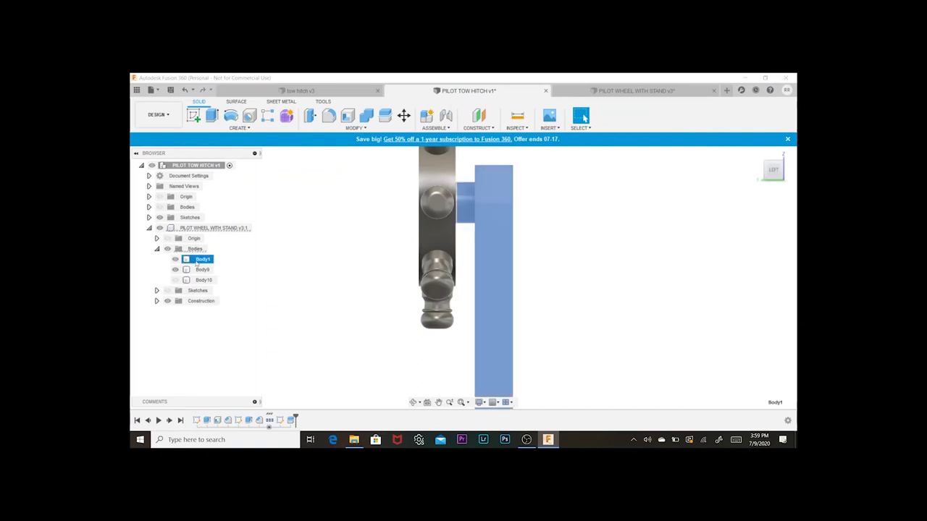
right_click(200, 260)
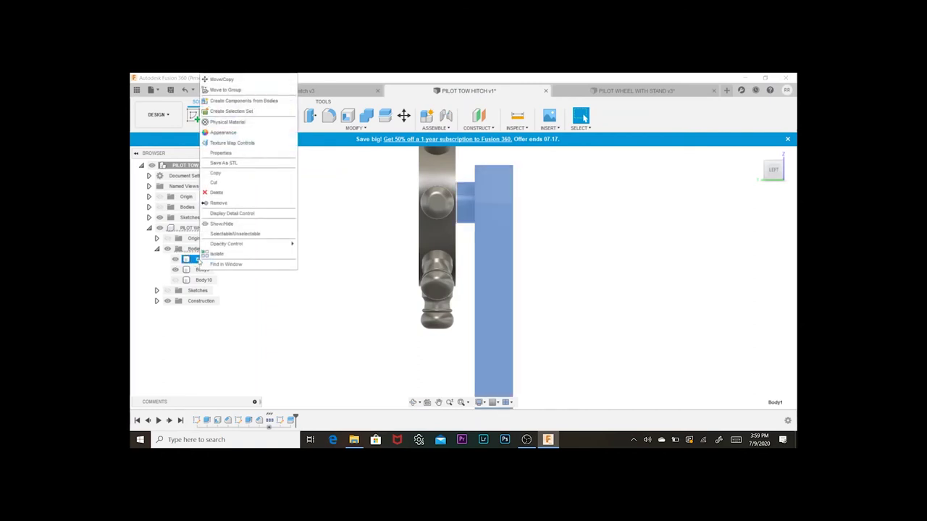
click(230, 193)
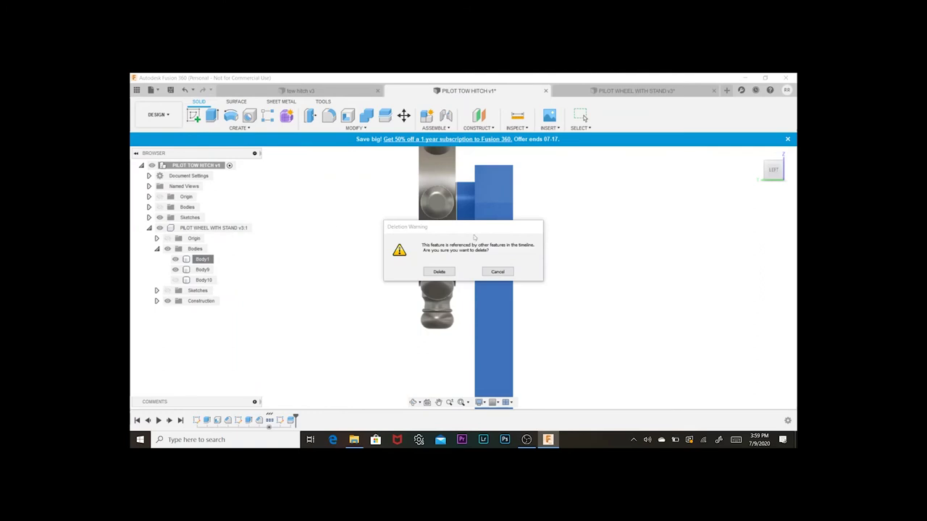
click(439, 272)
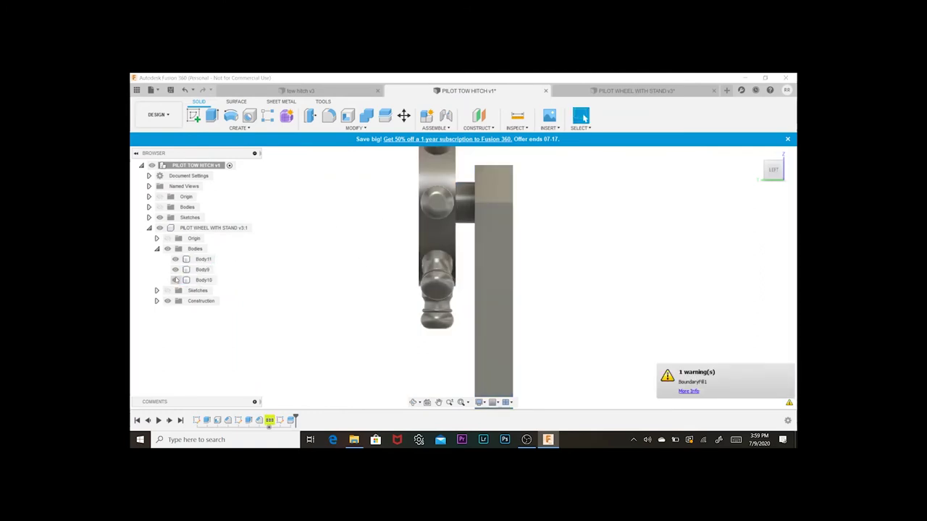
- Hide Body10 and the stand body Body1, leaving only the pilot wheel body shown
click(176, 281)
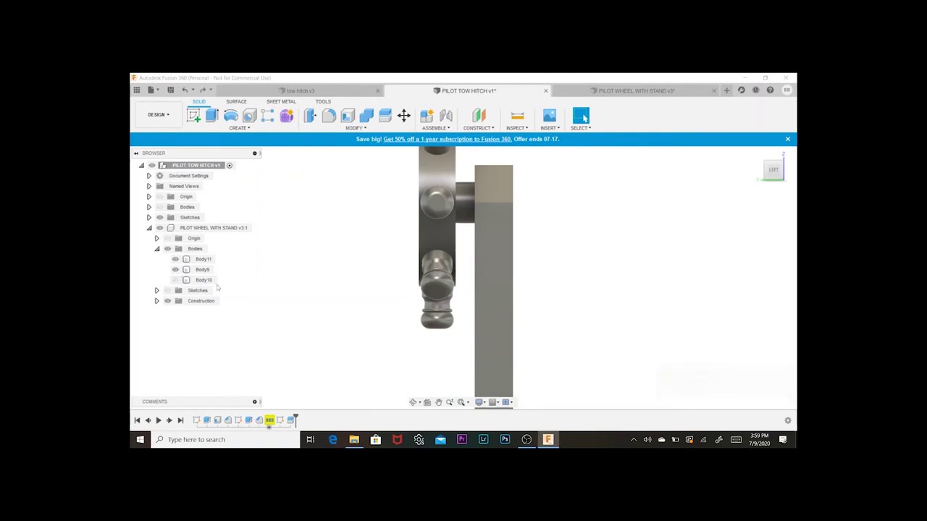
click(175, 259)
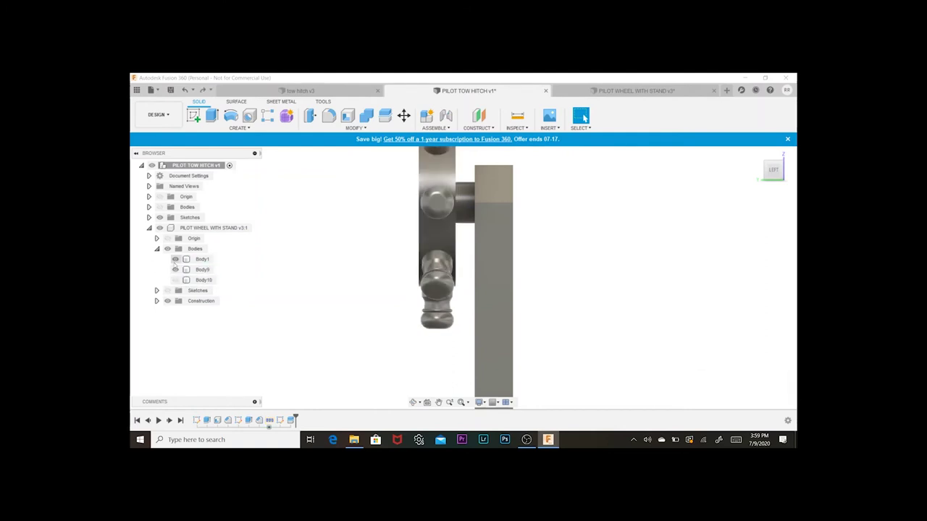
scroll(210, 271, up, 1)
scroll(269, 278, down, 5)
middle_drag(309, 304, 361, 341)
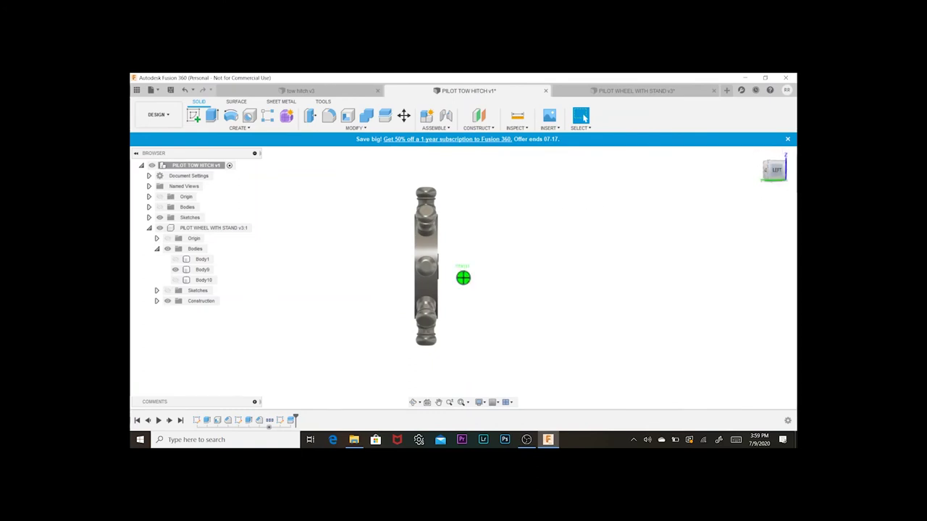
shift+middle_drag(556, 210, 486, 185)
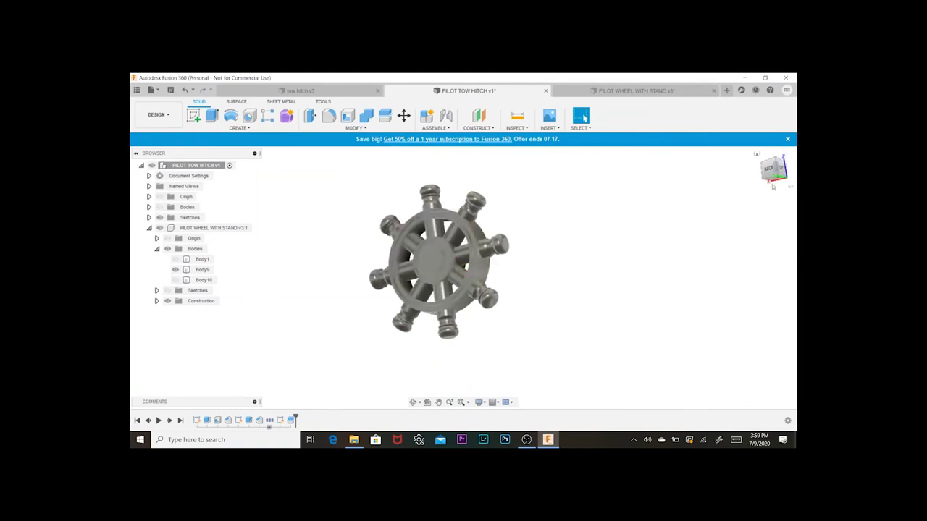
click(355, 128)
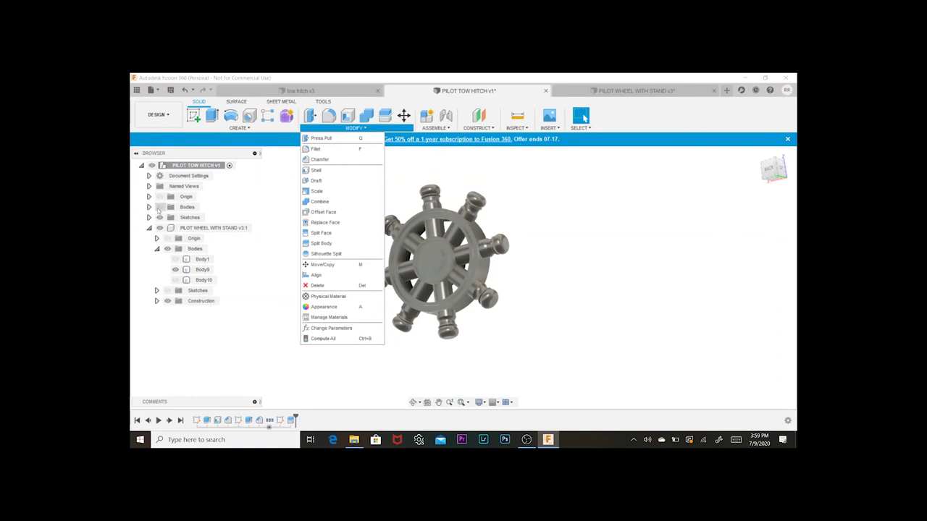
- Show the tow hitch bodies again and scale the pilot wheel body Body9 uniformly about a point on the wheel
click(160, 207)
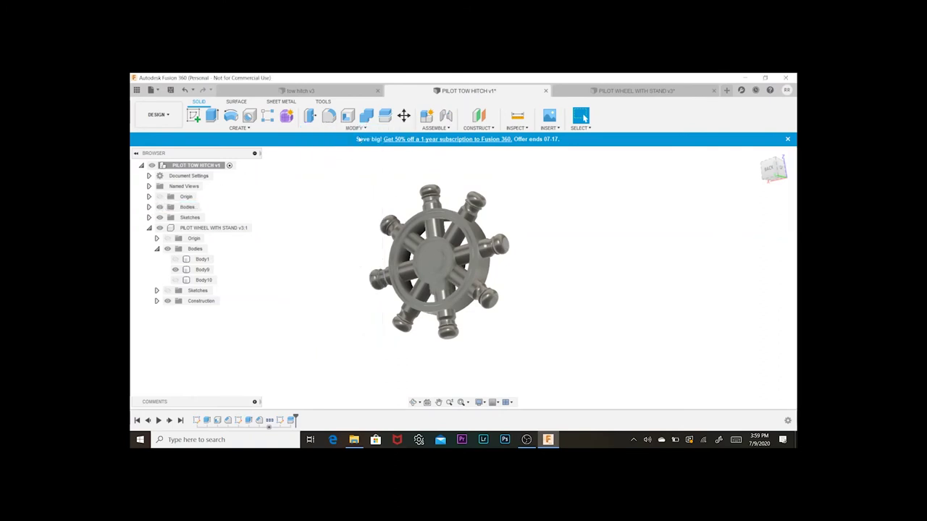
click(354, 128)
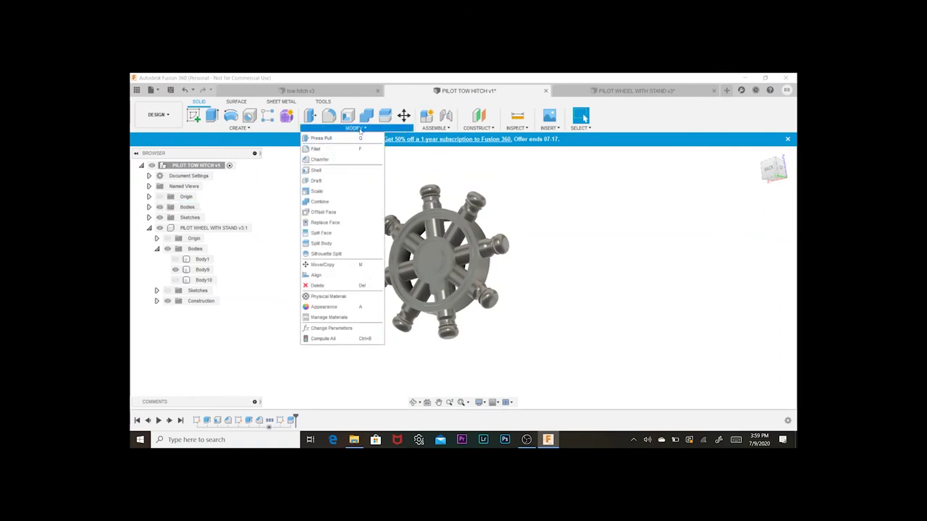
click(350, 193)
click(404, 263)
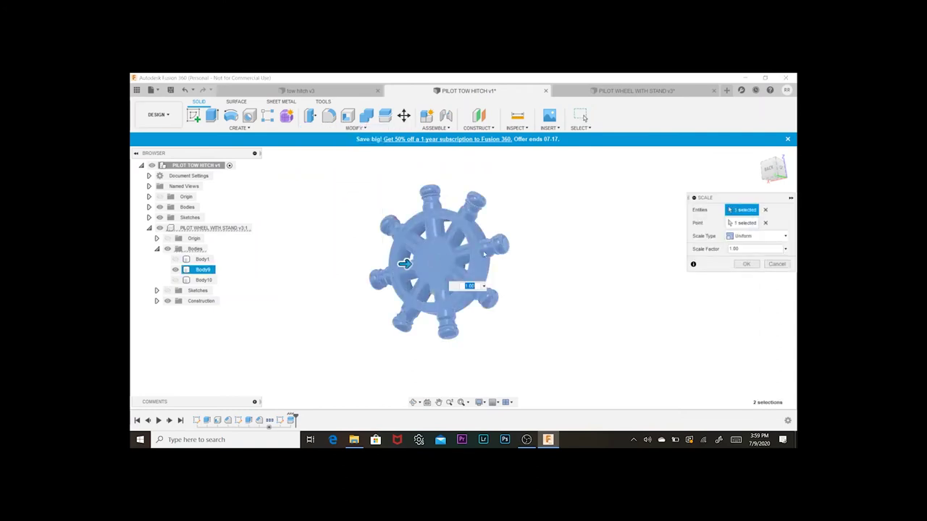
shift+middle_drag(404, 263, 445, 299)
mouse_move(445, 299)
mouse_down()
mouse_move(465, 285)
mouse_move(435, 307)
mouse_up()
click(746, 265)
- Create a new sketch on the open end face of the square hitch tube, next to the wheel
shift+middle_drag(744, 265, 732, 209)
middle_drag(446, 248, 463, 195)
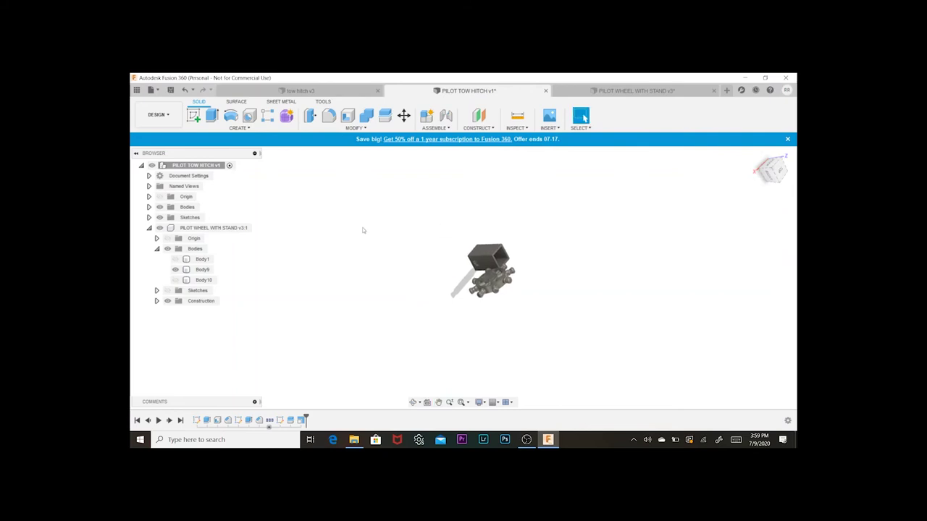
scroll(413, 272, up, 3)
scroll(412, 271, up, 5)
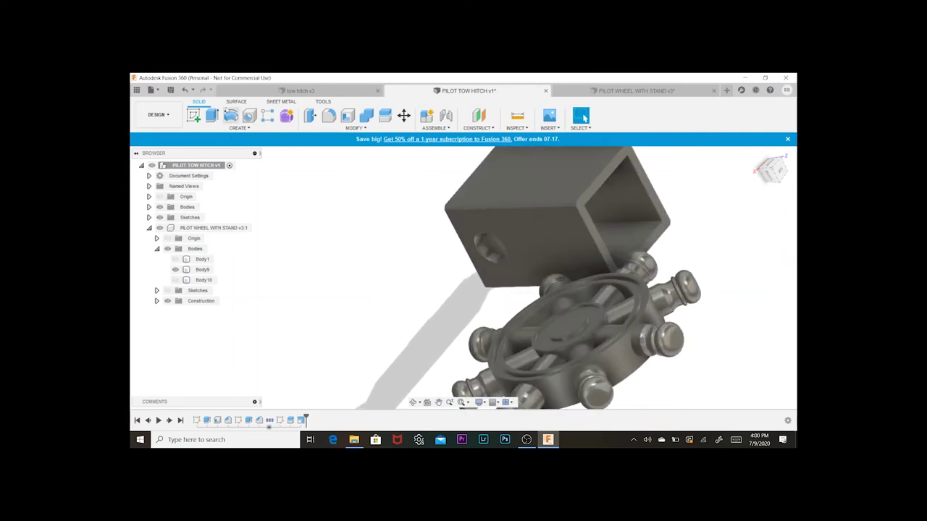
click(211, 115)
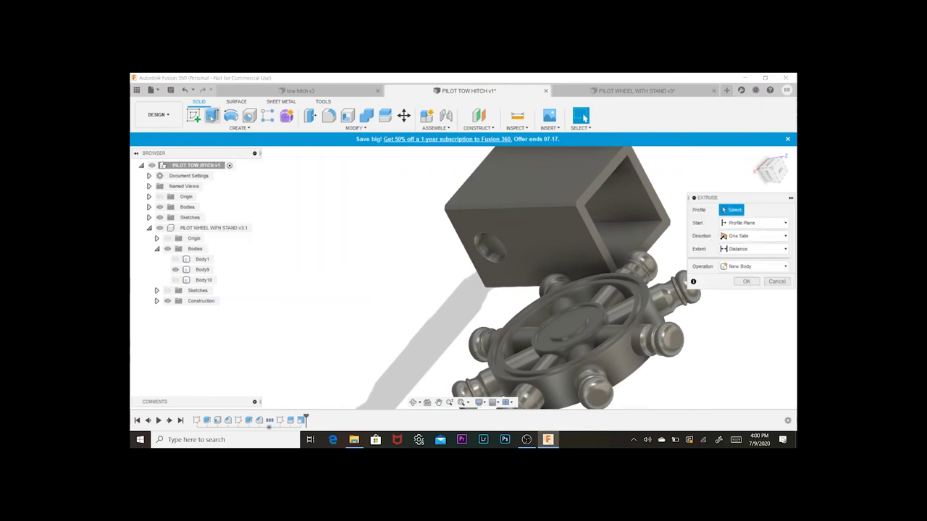
key(Escape)
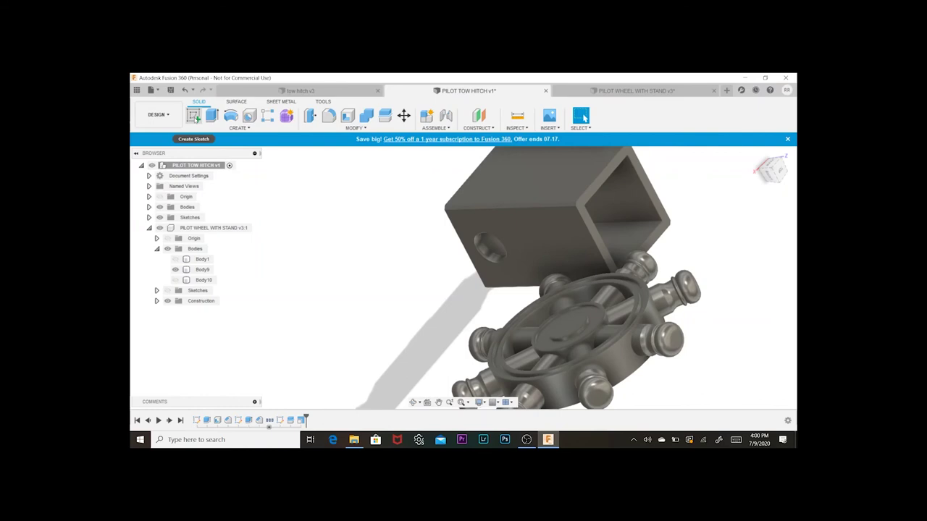
click(195, 118)
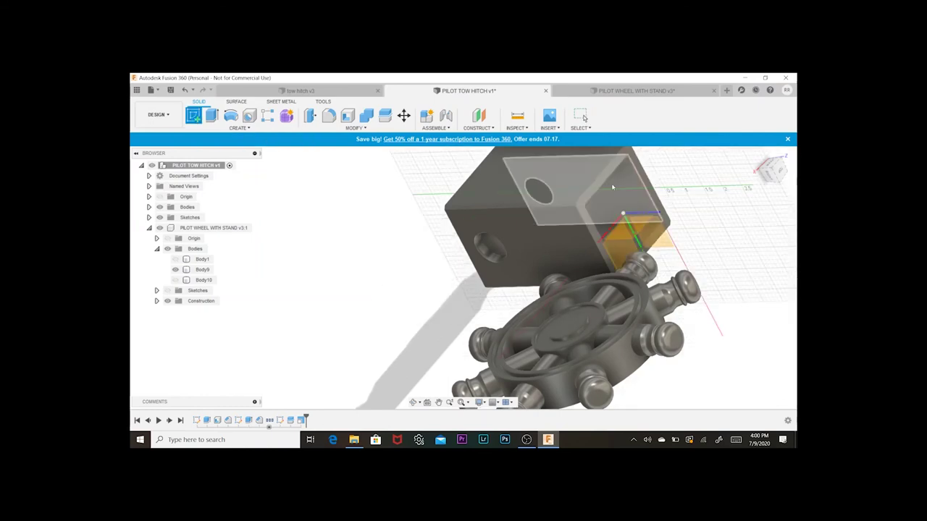
click(605, 186)
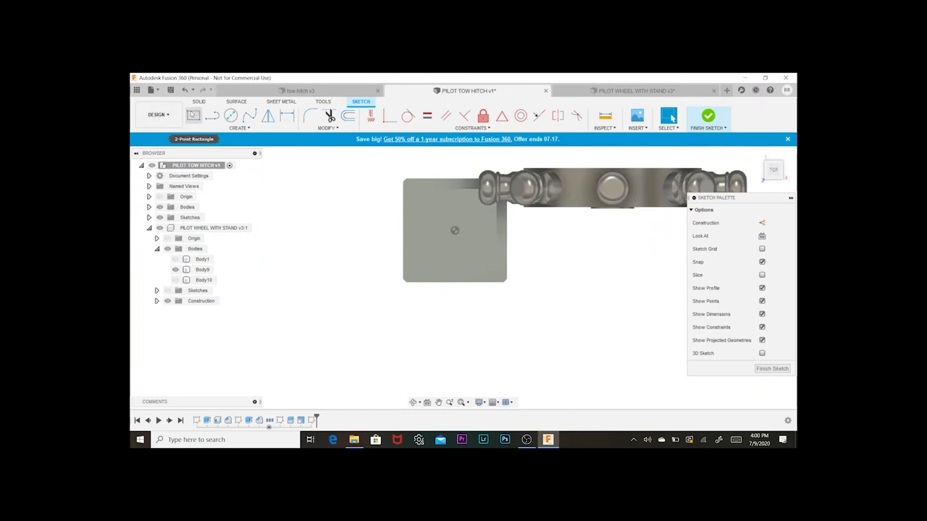
- Sketch a two-point rectangle about 1.94 in square between opposite chamfered corners of the tube's end face and finish the sketch
click(192, 116)
scroll(463, 210, up, 3)
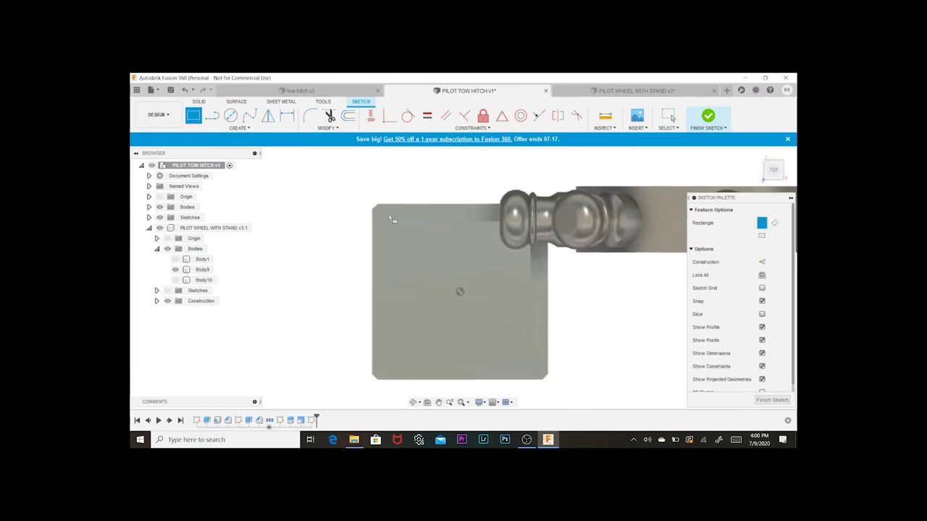
click(375, 206)
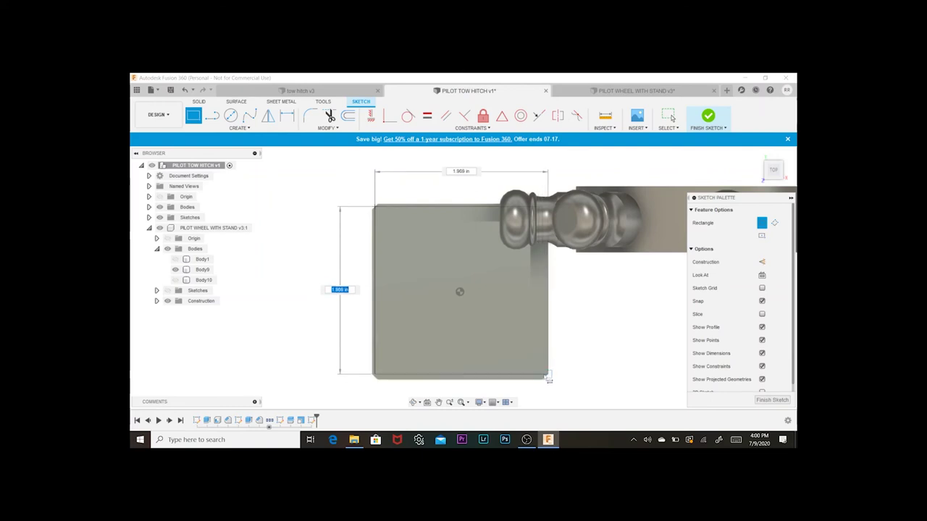
scroll(548, 377, up, 4)
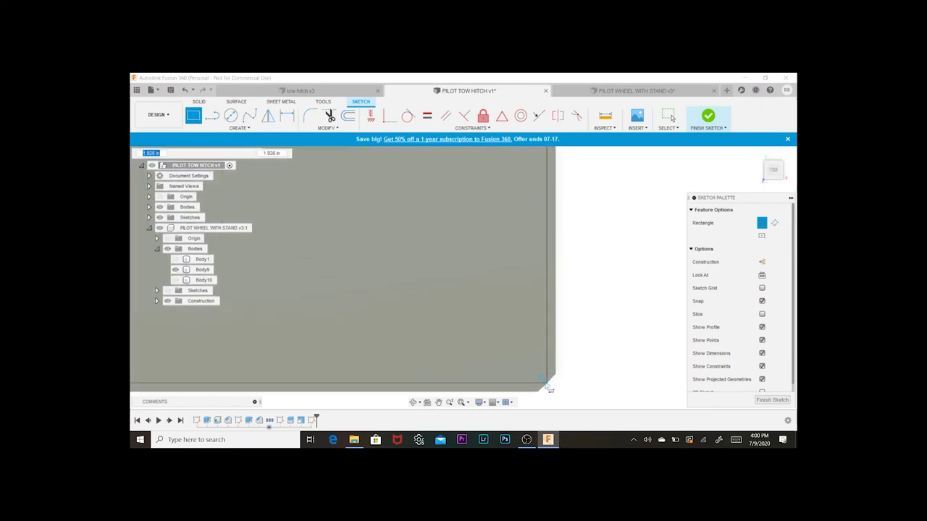
click(548, 389)
scroll(471, 333, down, 4)
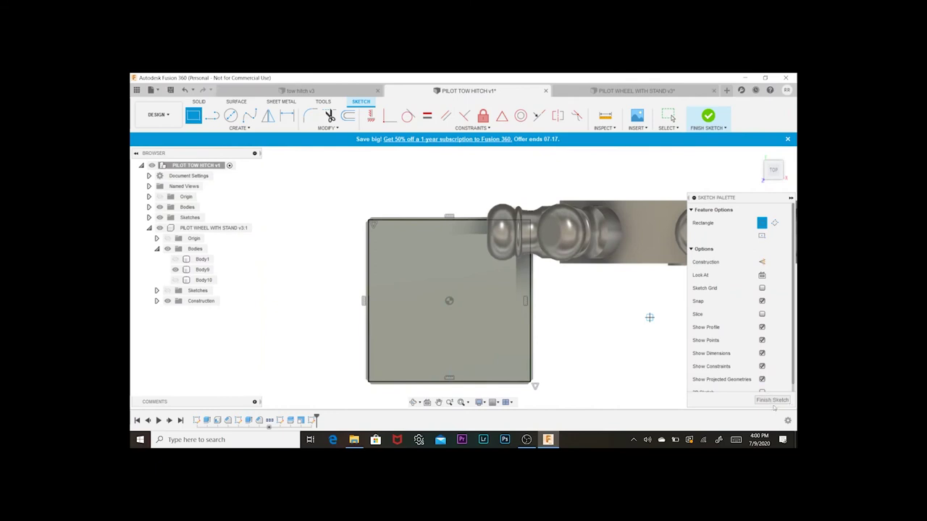
click(777, 401)
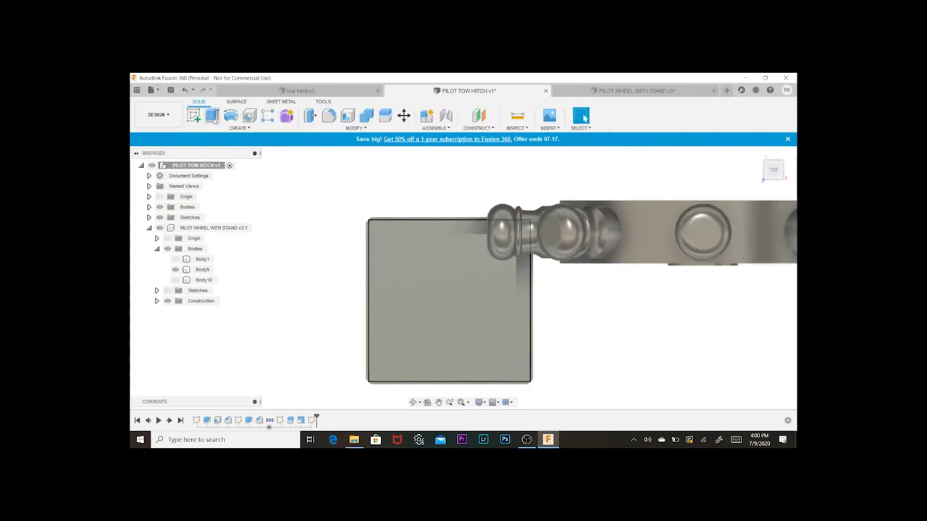
click(211, 116)
click(451, 254)
key(Return)
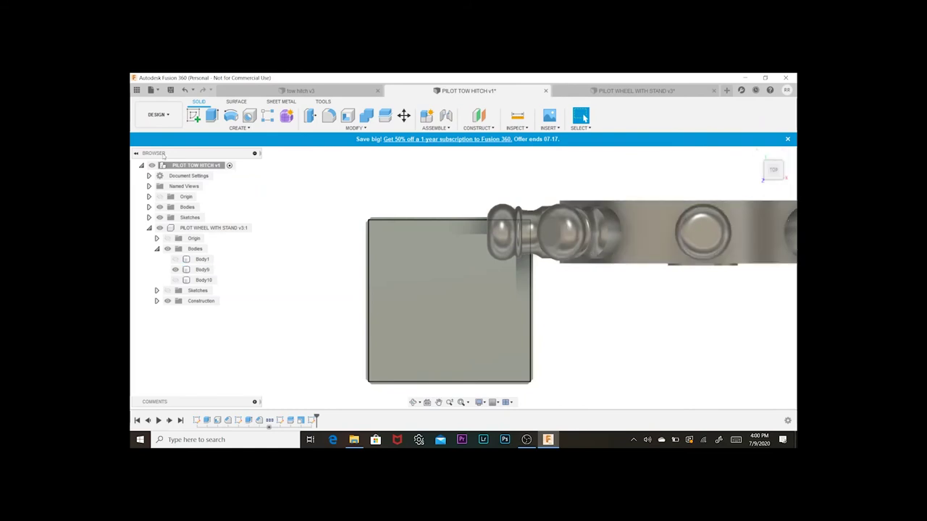
- Extrude the tube's rim and inner opening profiles by -0.25 in with the Join operation to cap the tube end
click(211, 116)
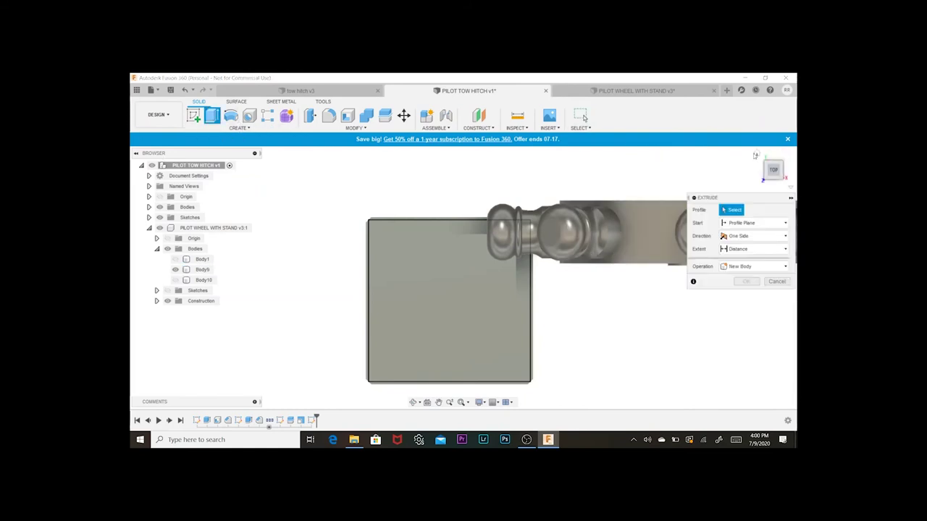
shift+middle_drag(435, 224, 481, 259)
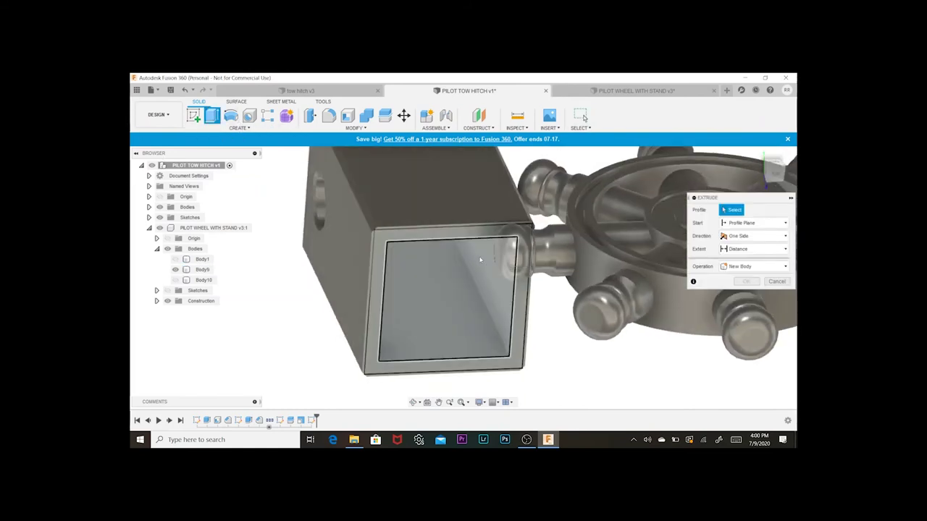
scroll(391, 246, up, 4)
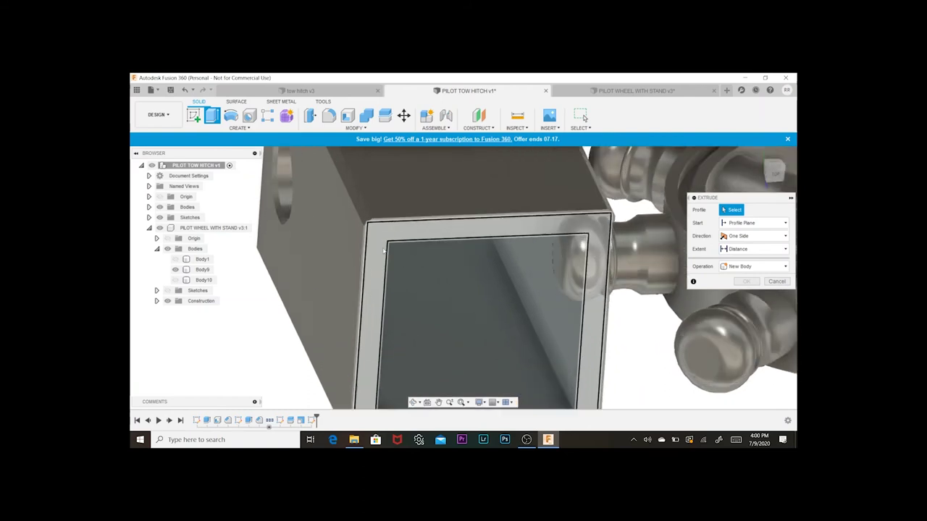
click(373, 253)
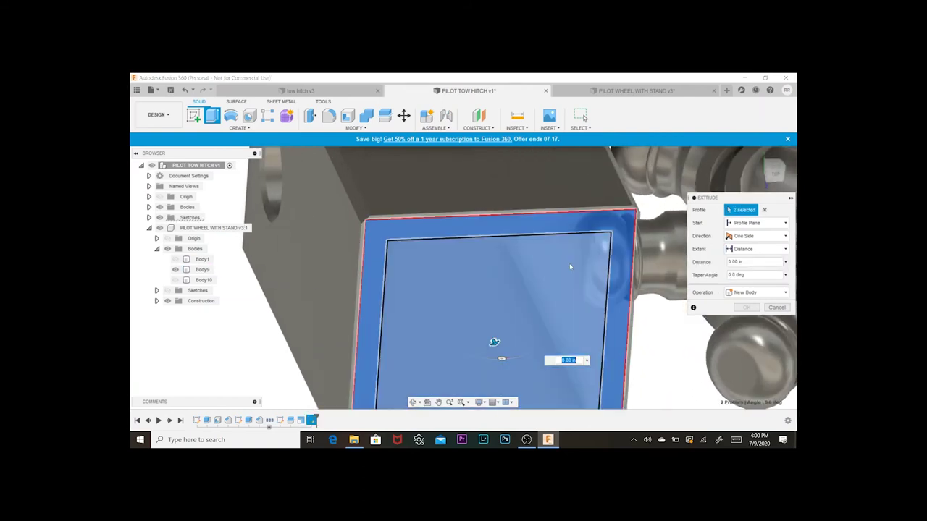
click(492, 338)
scroll(500, 333, down, 3)
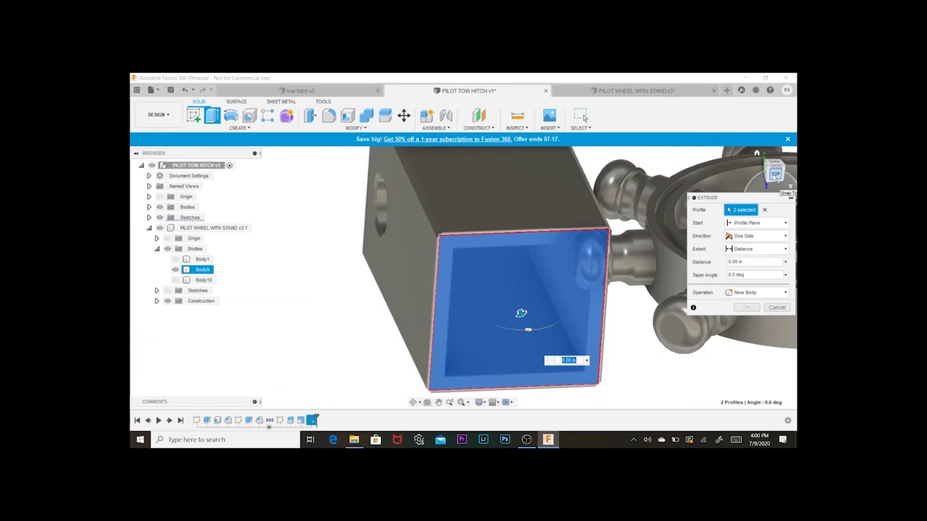
mouse_move(521, 312)
shift+middle_down()
mouse_move(510, 307)
mouse_move(519, 305)
shift+middle_up()
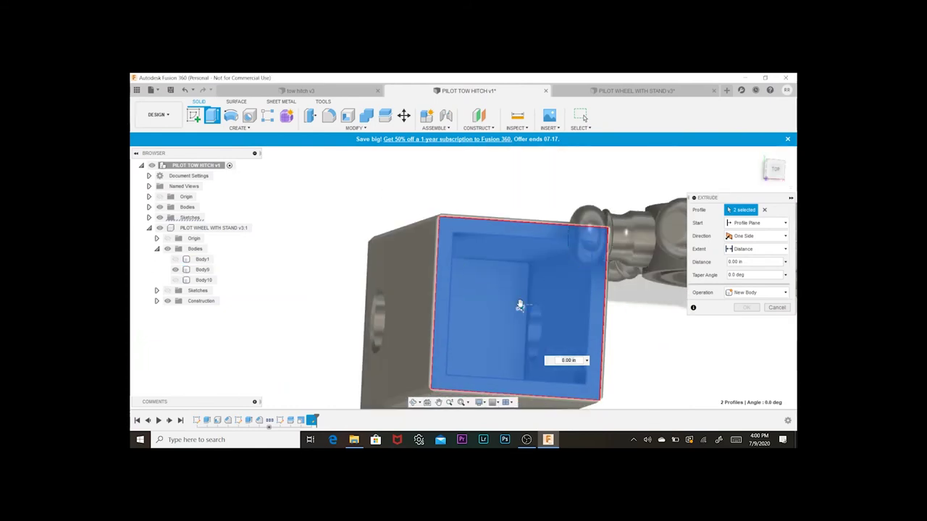
drag(519, 307, 516, 310)
drag(757, 262, 684, 267)
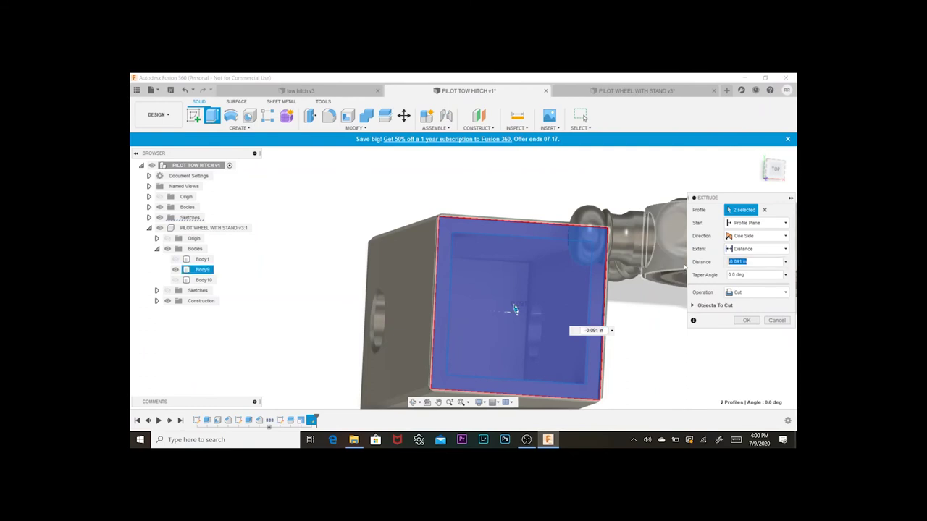
text(-.25)
click(761, 293)
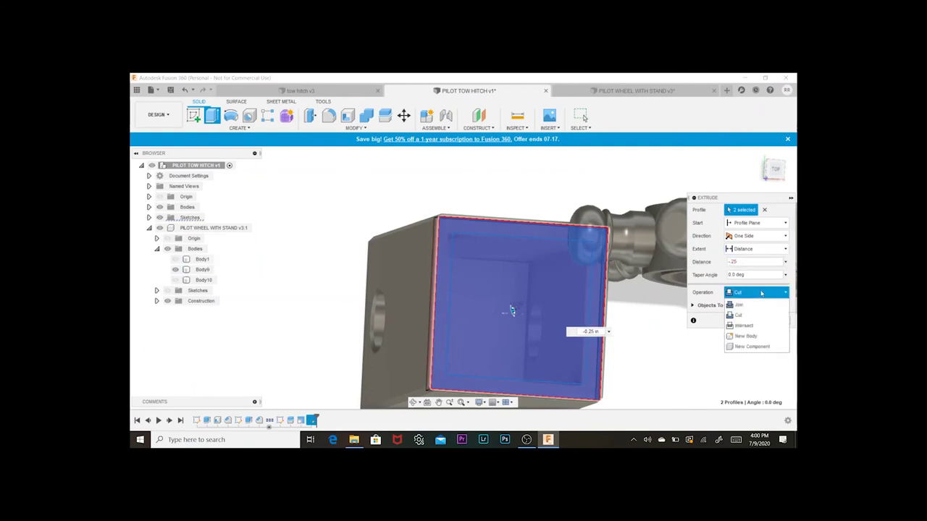
click(760, 305)
click(746, 307)
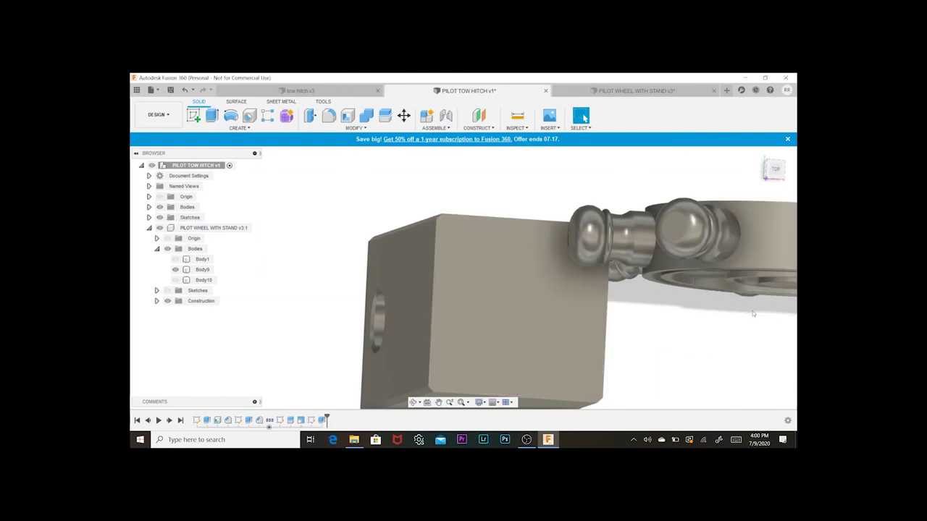
- Rotate the wheel body Body9 a quarter turn with Move/Copy so it stands upright, and position it flush against the tube's capped end
scroll(679, 217, down, 3)
middle_drag(611, 233, 604, 232)
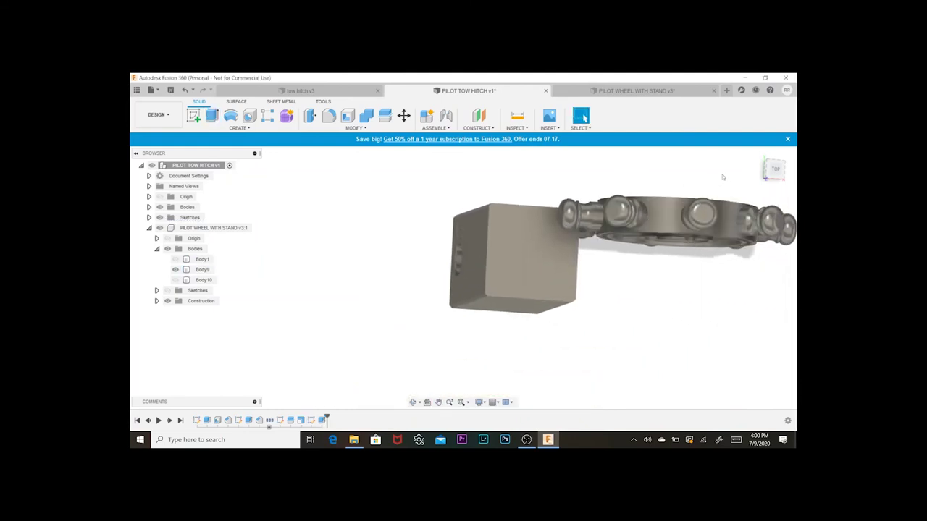
drag(774, 170, 757, 179)
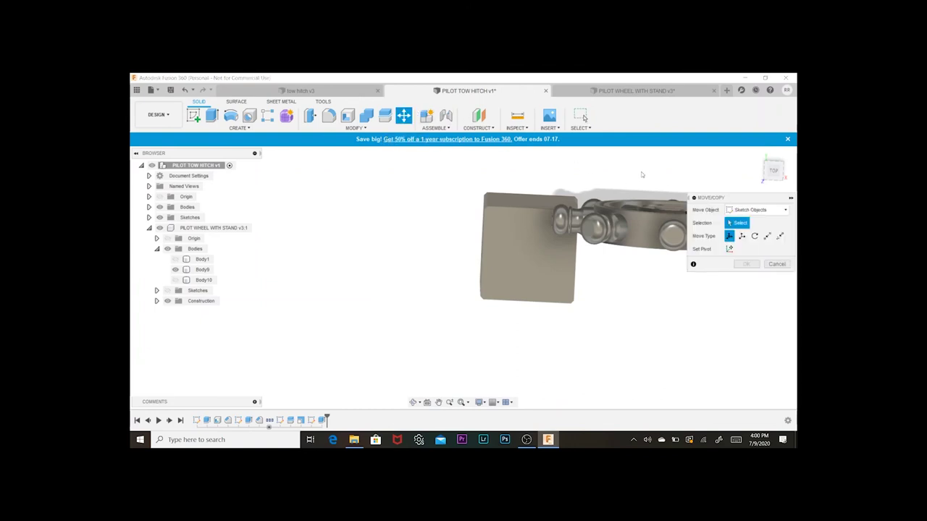
middle_drag(664, 211, 547, 275)
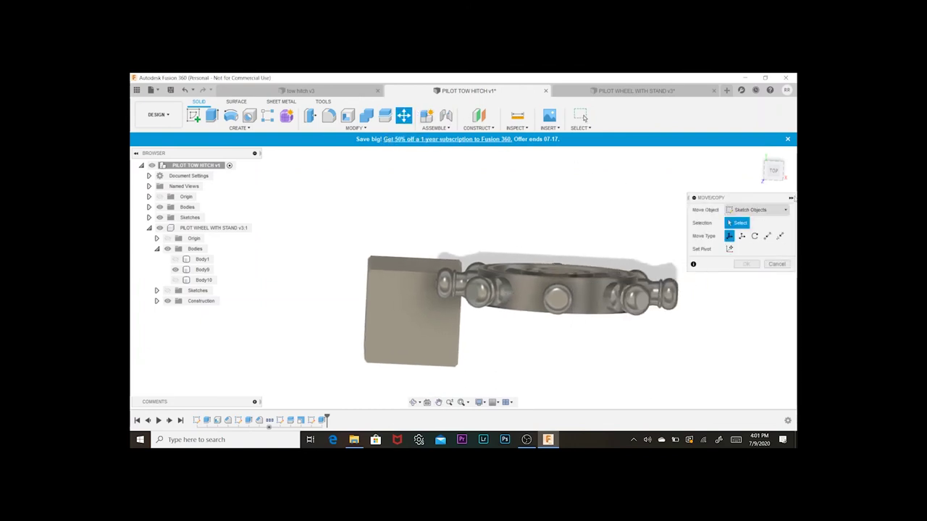
click(784, 209)
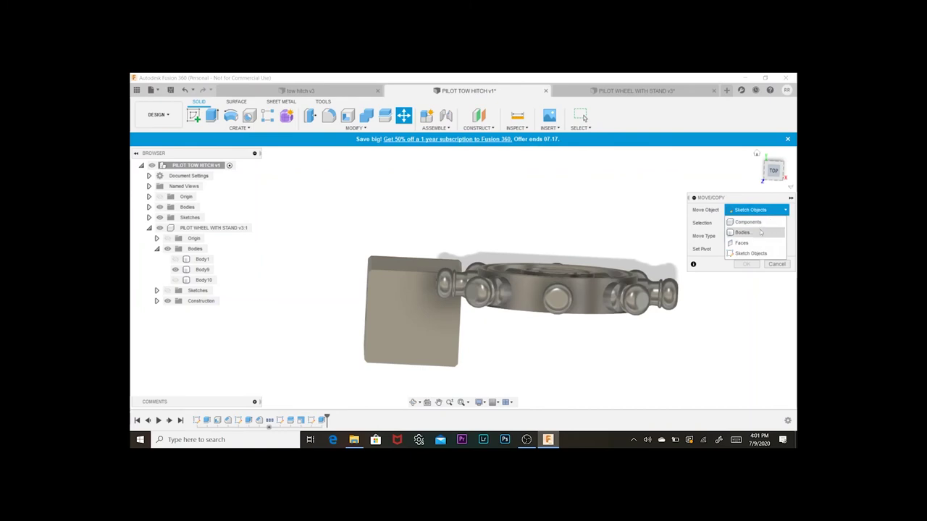
click(756, 227)
mouse_move(773, 178)
mouse_down()
mouse_move(773, 189)
mouse_move(772, 166)
mouse_move(775, 181)
mouse_up()
click(548, 281)
click(767, 172)
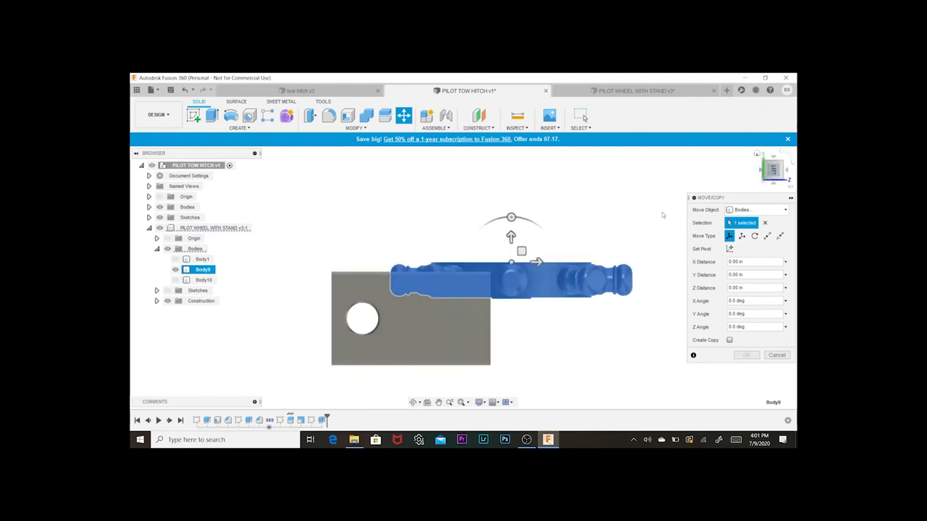
drag(521, 252, 524, 290)
drag(514, 257, 479, 297)
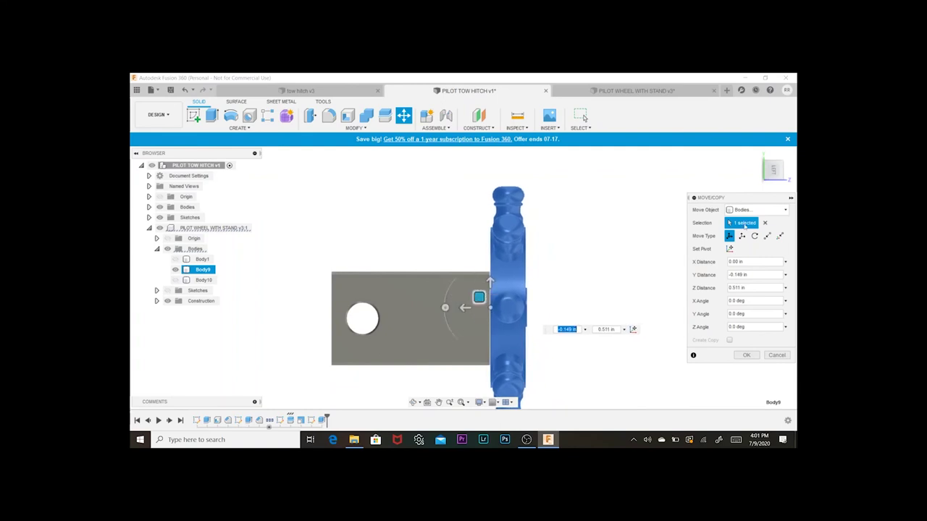
- Shift the upright wheel body sideways and vertically to centre it over the tube's capped end, and finish the move
drag(778, 172, 749, 180)
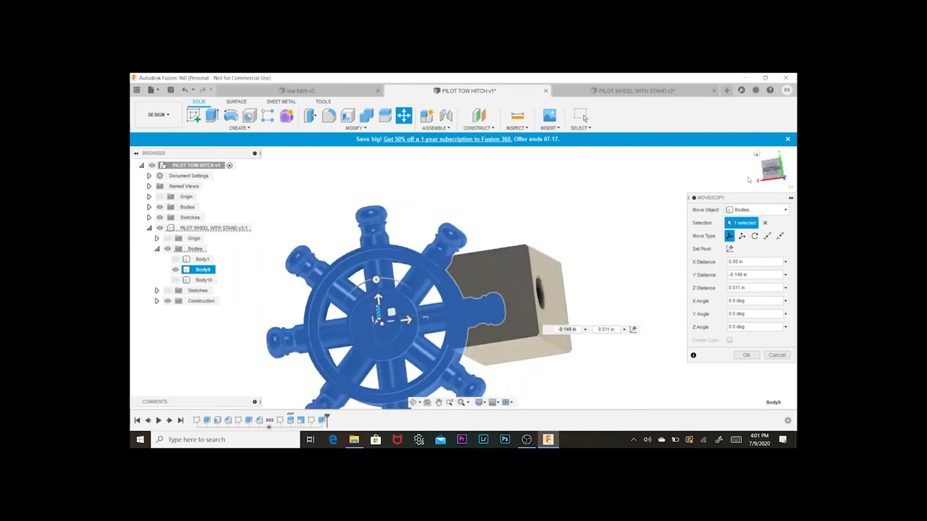
click(771, 170)
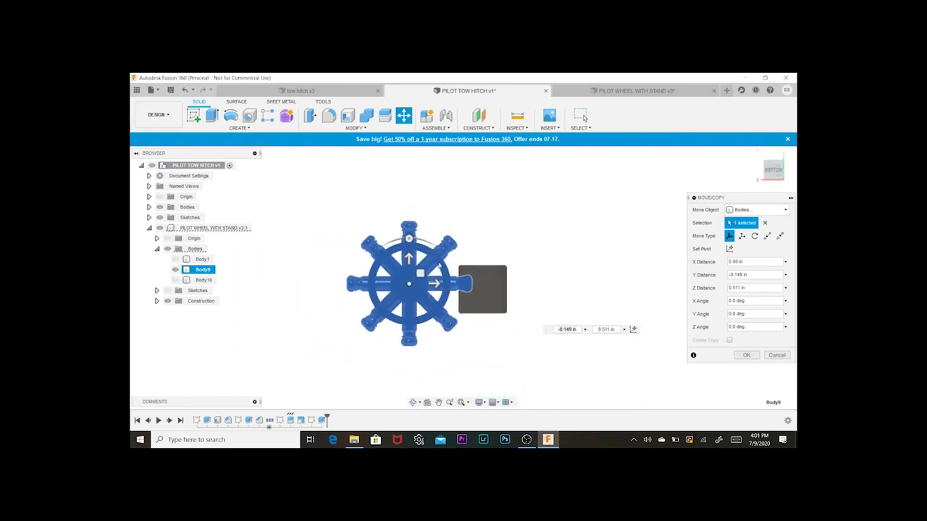
drag(443, 280, 474, 260)
scroll(484, 270, up, 5)
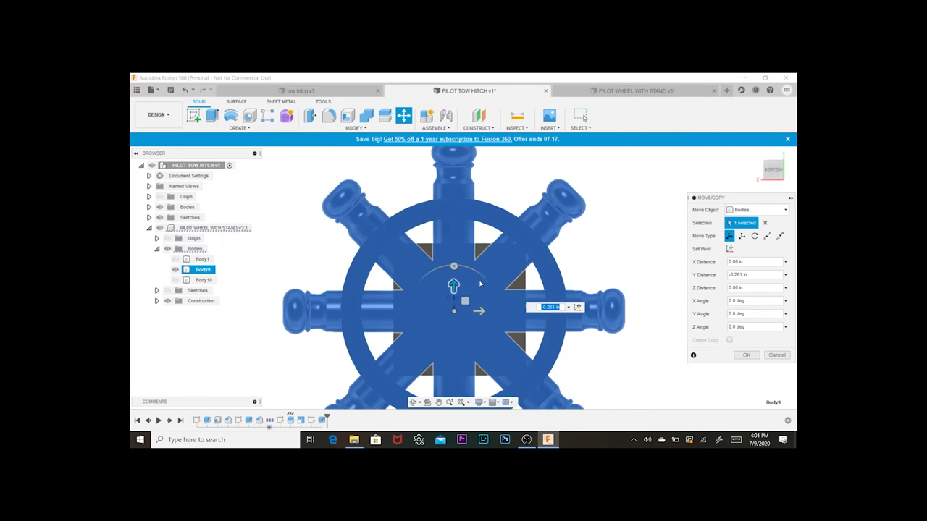
drag(480, 311, 486, 310)
scroll(606, 256, down, 5)
middle_drag(624, 246, 565, 251)
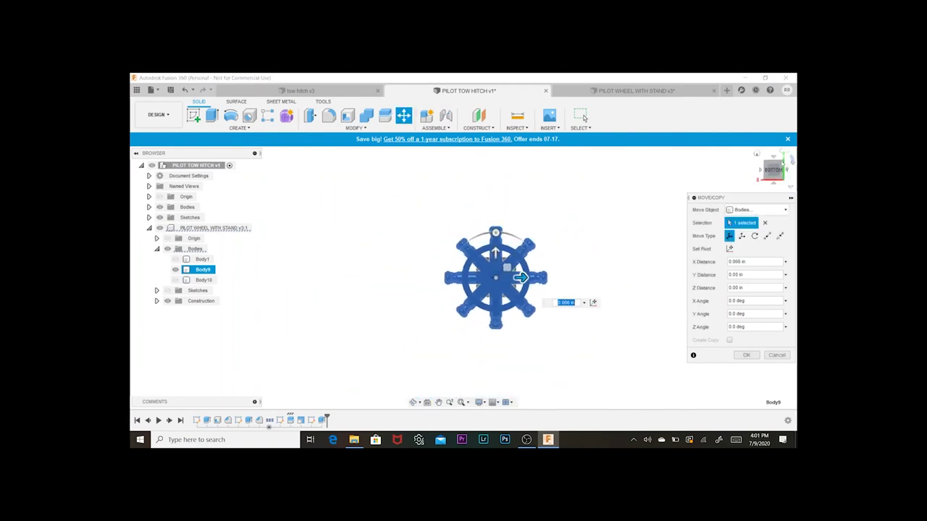
drag(767, 174, 752, 194)
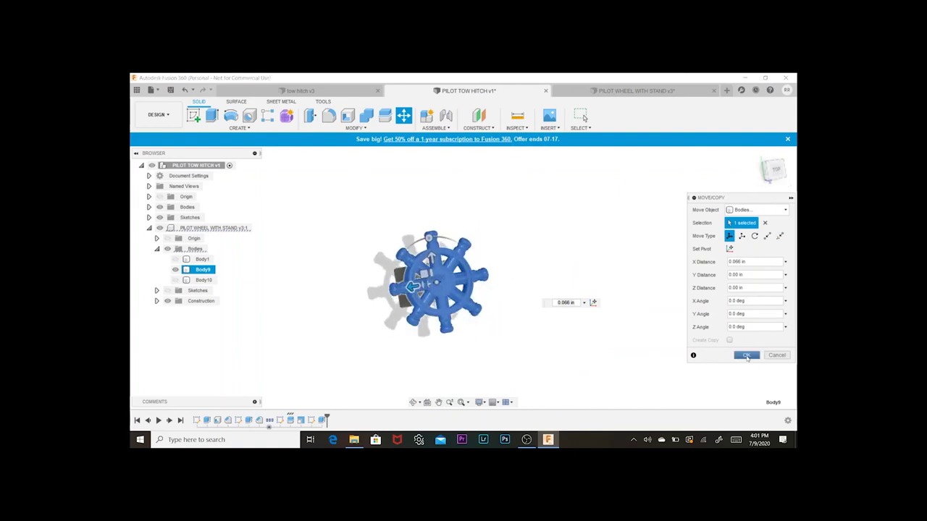
click(746, 356)
- Scale the wheel body Body9 uniformly by a factor of about 1.885
click(391, 132)
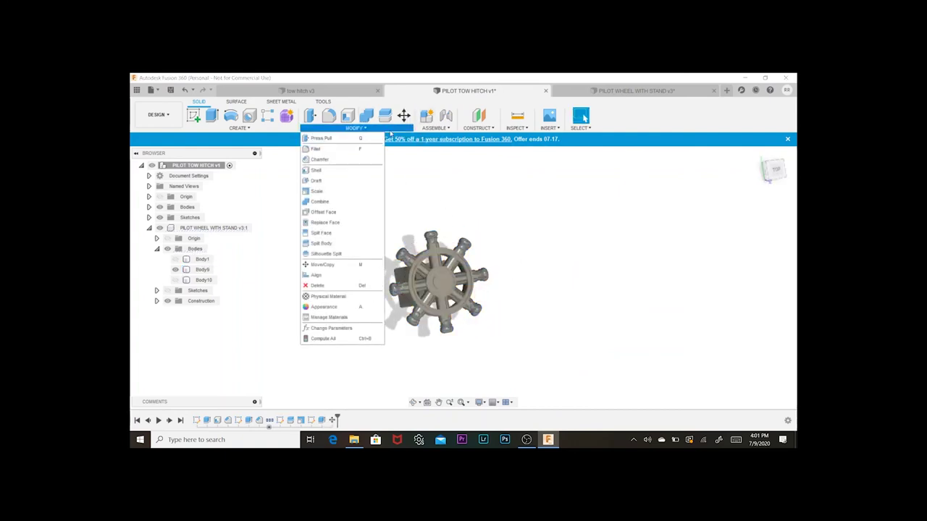
click(317, 191)
click(202, 269)
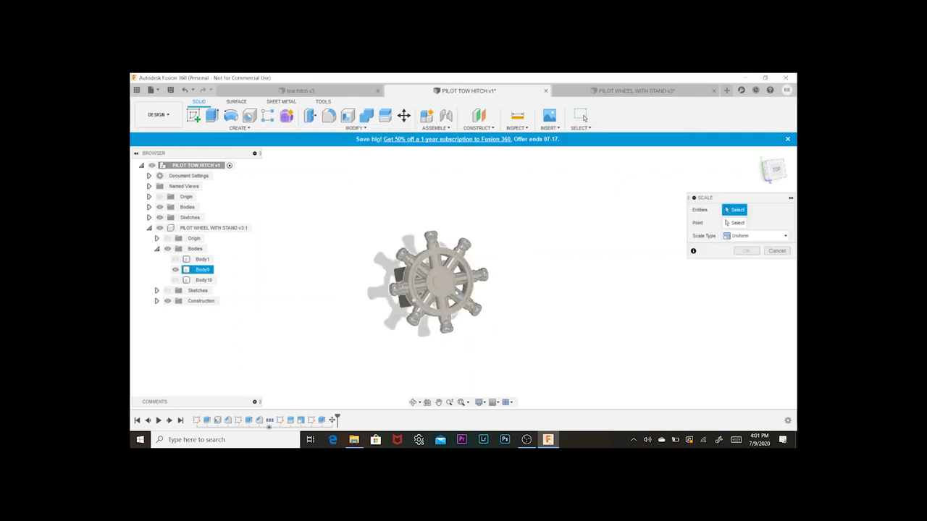
drag(422, 300, 437, 305)
click(745, 265)
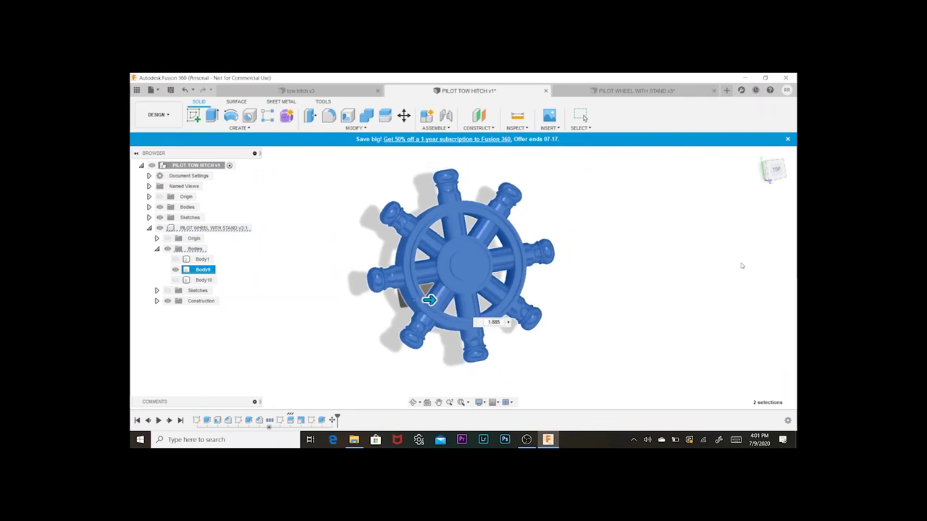
- Begin a Move/Copy of the square tube body and shift it about 1.315 in along Z toward the enlarged wheel's hub
drag(780, 177, 434, 155)
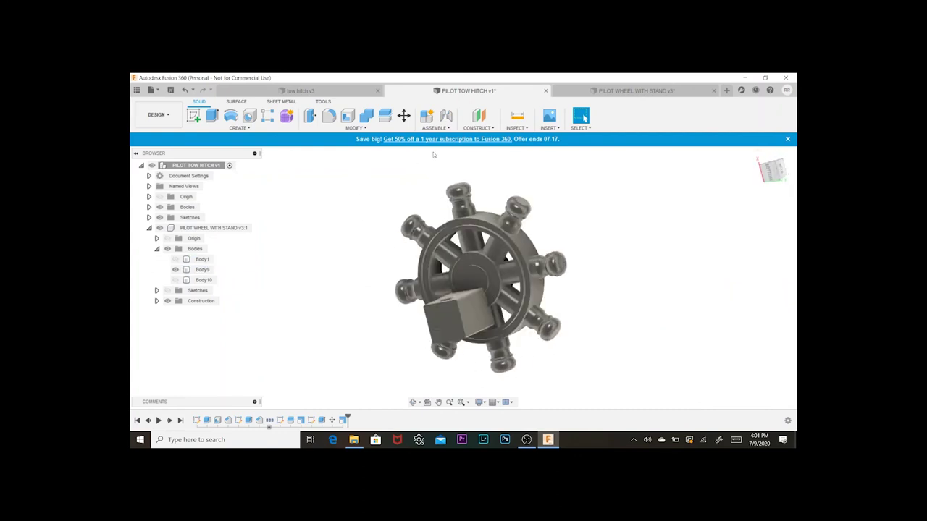
click(403, 115)
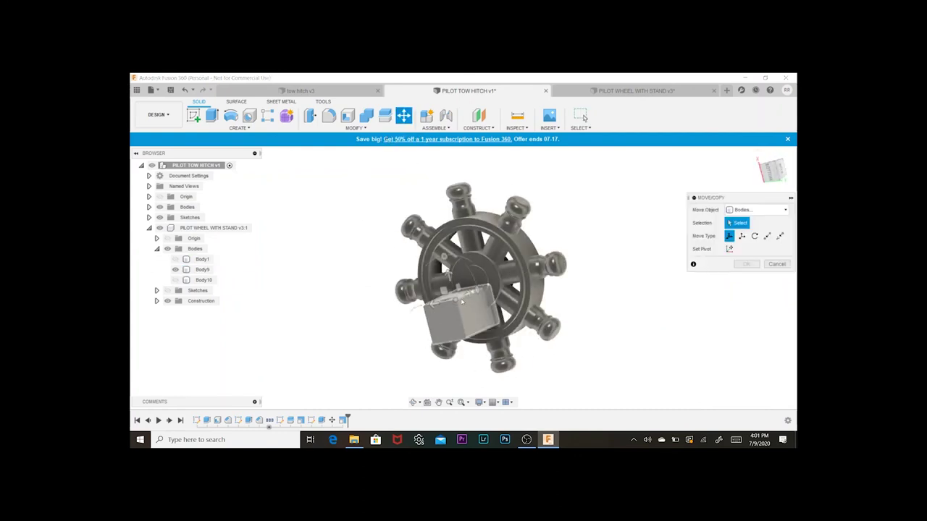
click(456, 311)
drag(447, 274, 467, 254)
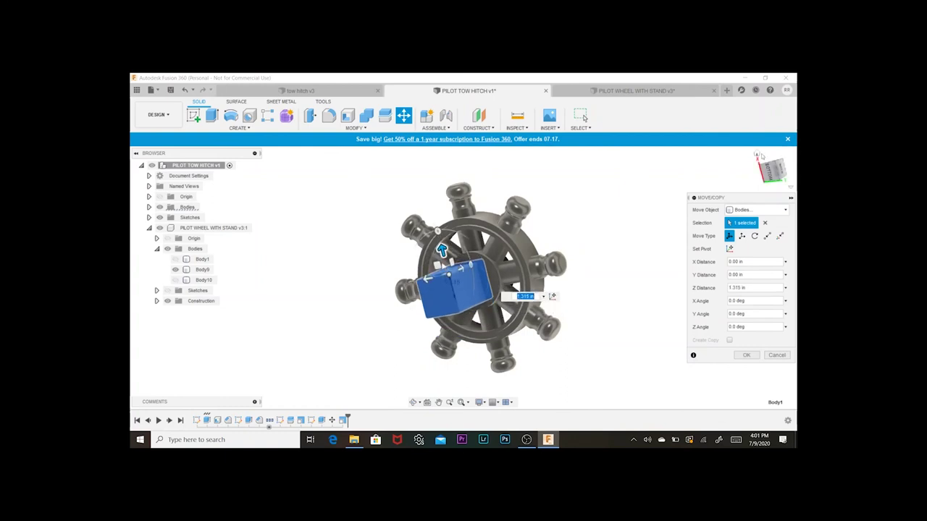
- Move the tube body about -0.623 in along X so its capped end sits against the wheel's back face
click(782, 170)
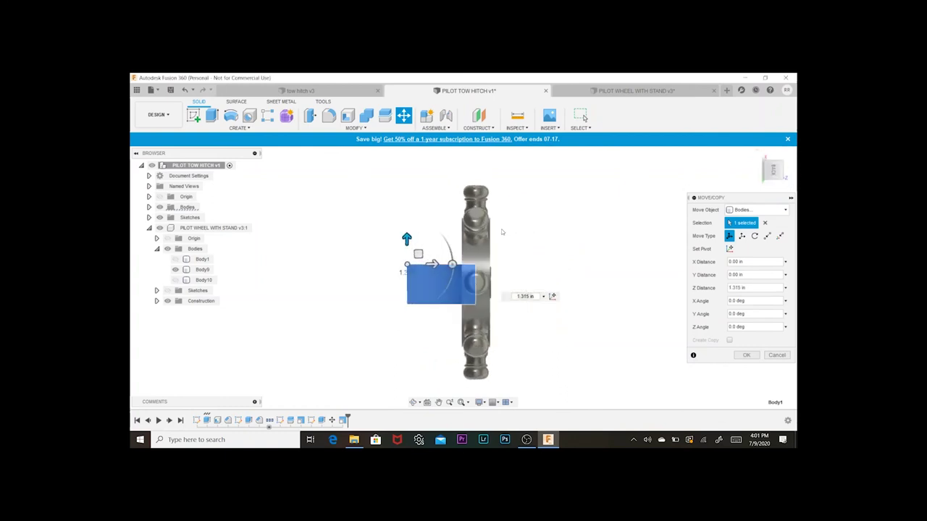
scroll(493, 239, up, 4)
middle_drag(484, 348, 573, 256)
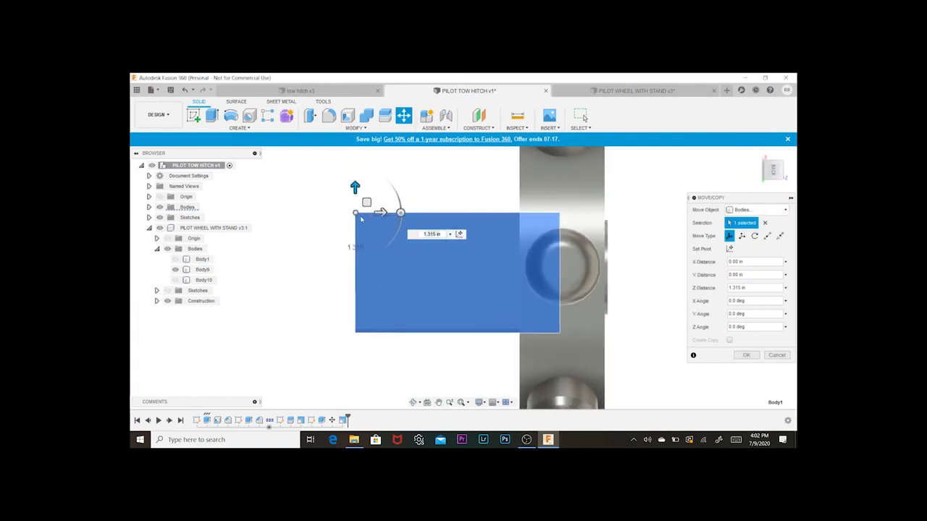
drag(382, 212, 345, 212)
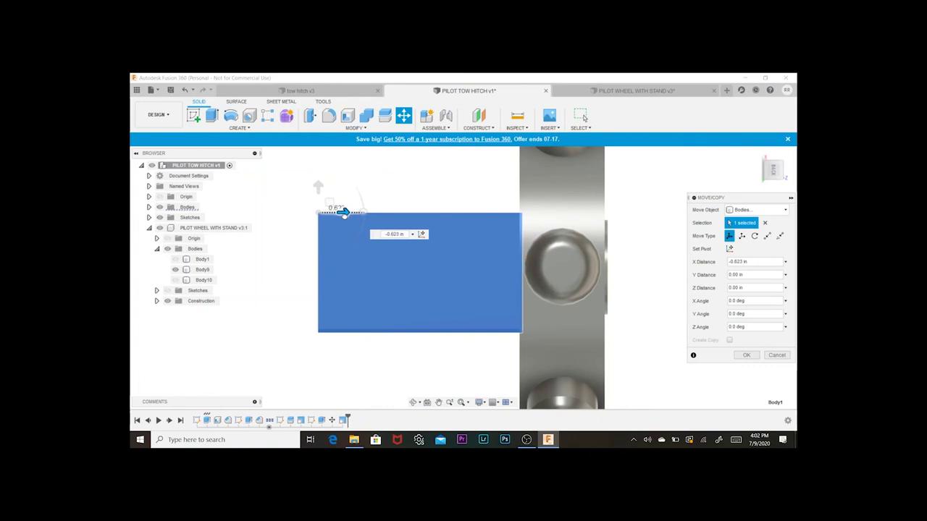
scroll(535, 265, down, 2)
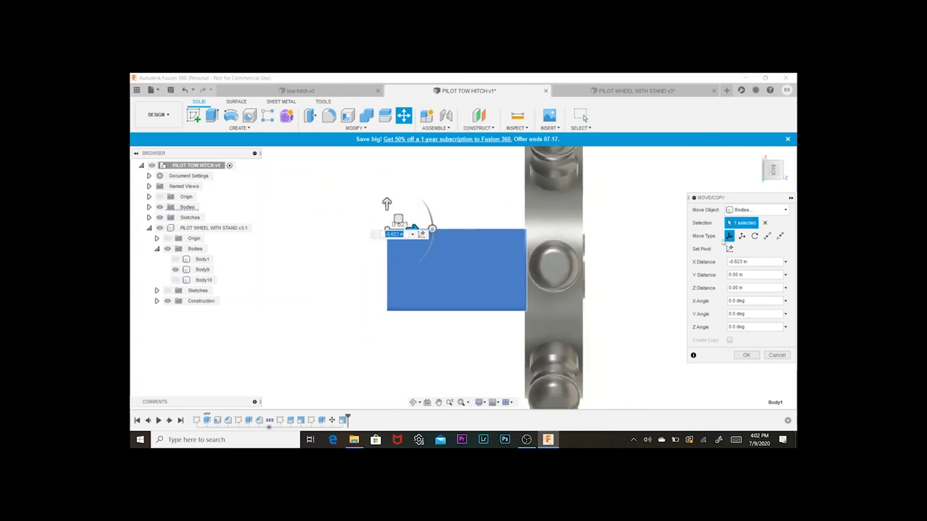
- Shift the tube body about -0.551 in along Y to centre it on the wheel's round hub
click(773, 172)
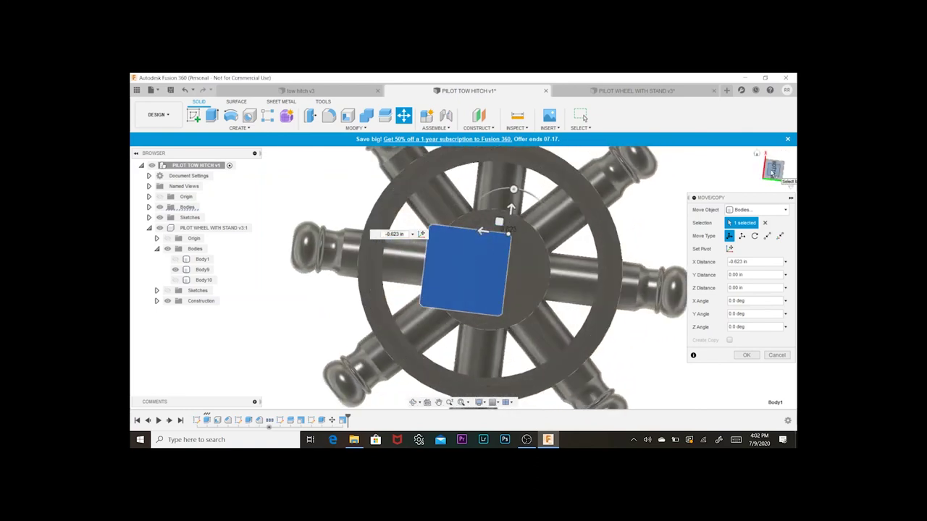
click(773, 172)
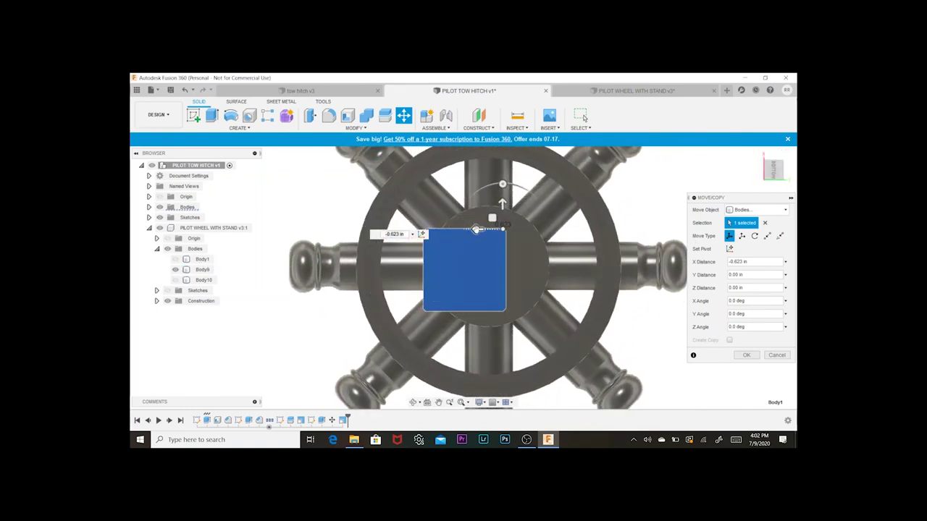
drag(476, 229, 498, 229)
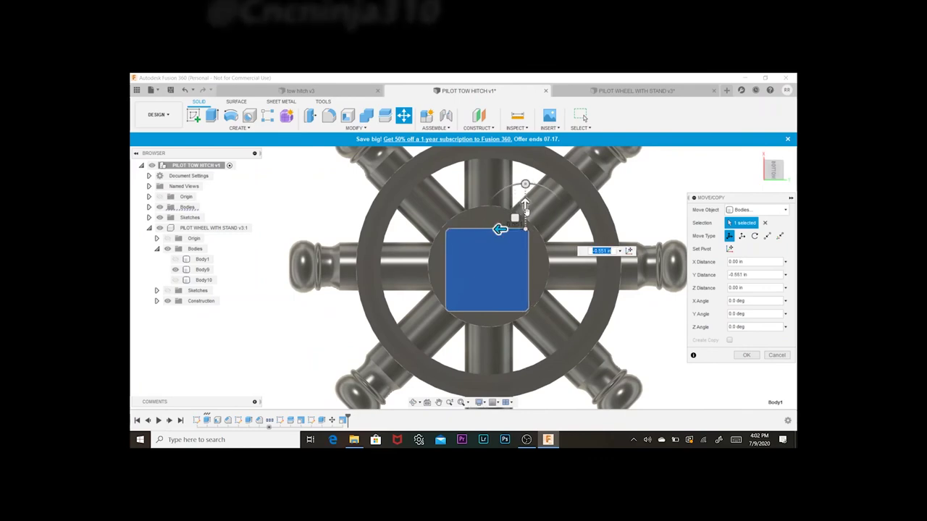